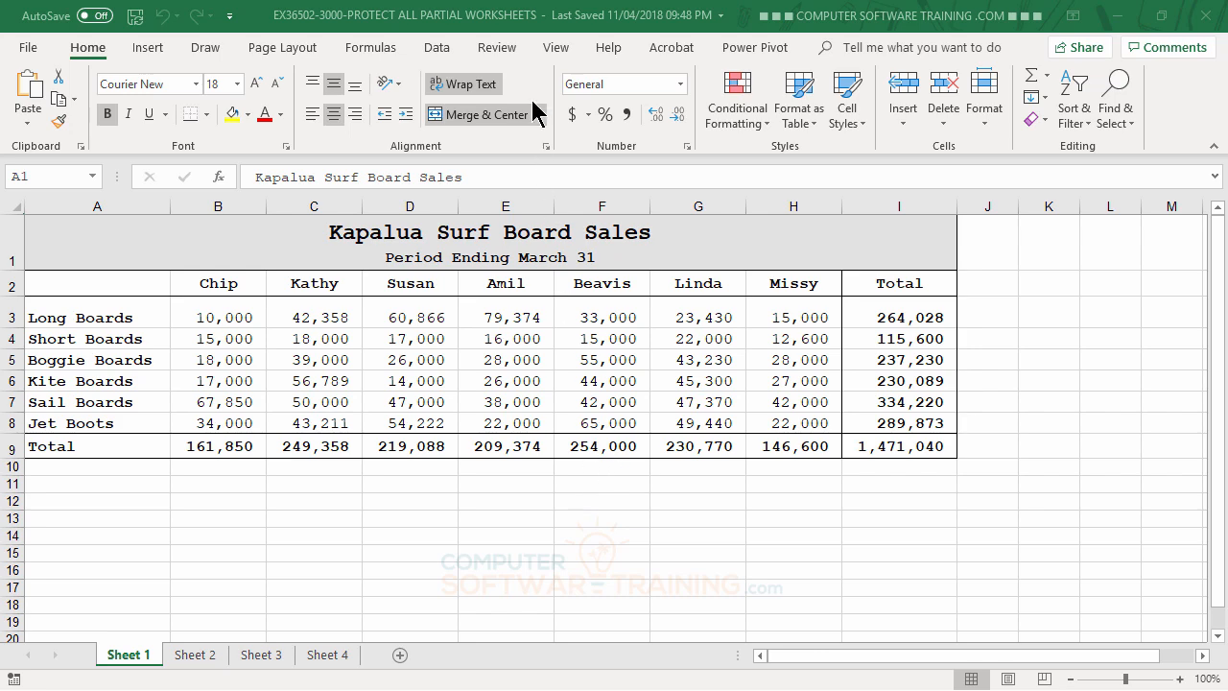
- Protect the workbook structure with a password, entered and confirmed twice
left_click(503, 48)
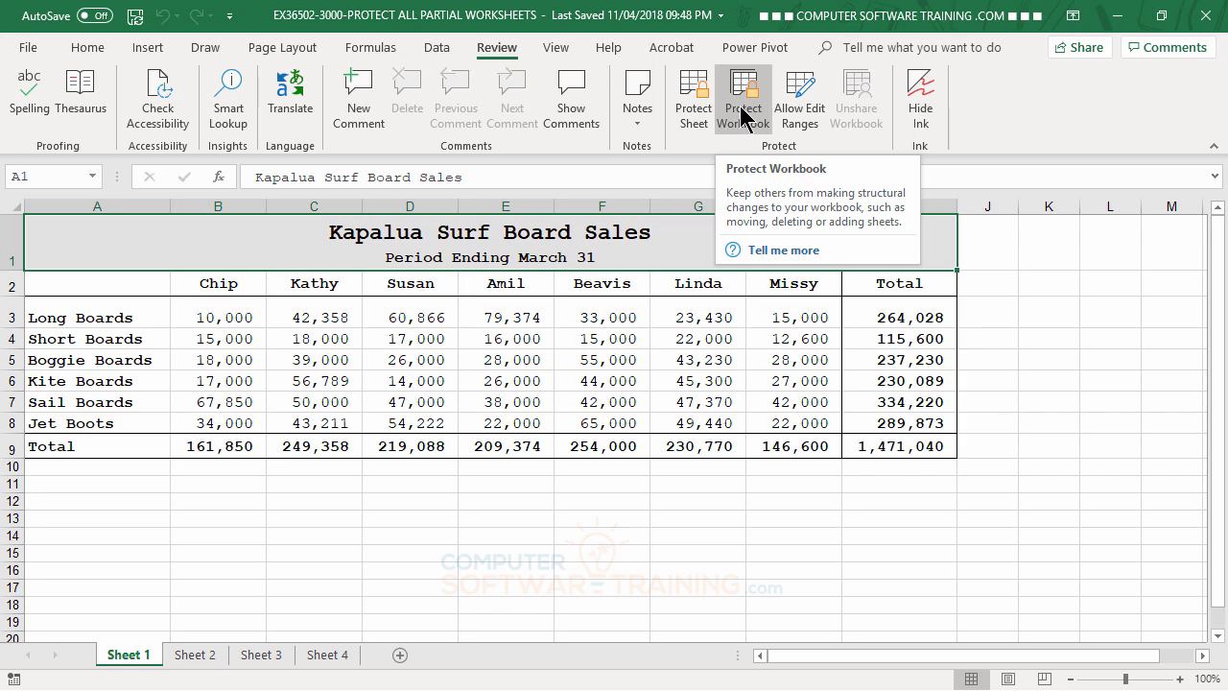
left_click(742, 116)
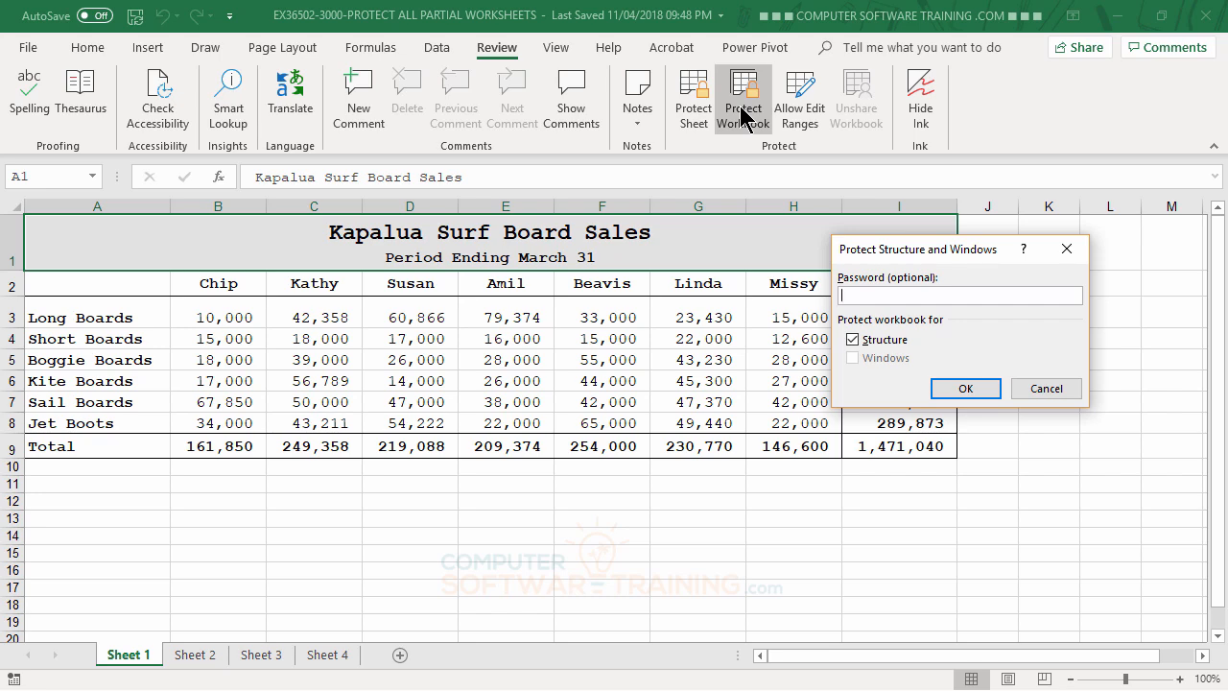
type("abc")
left_click(966, 389)
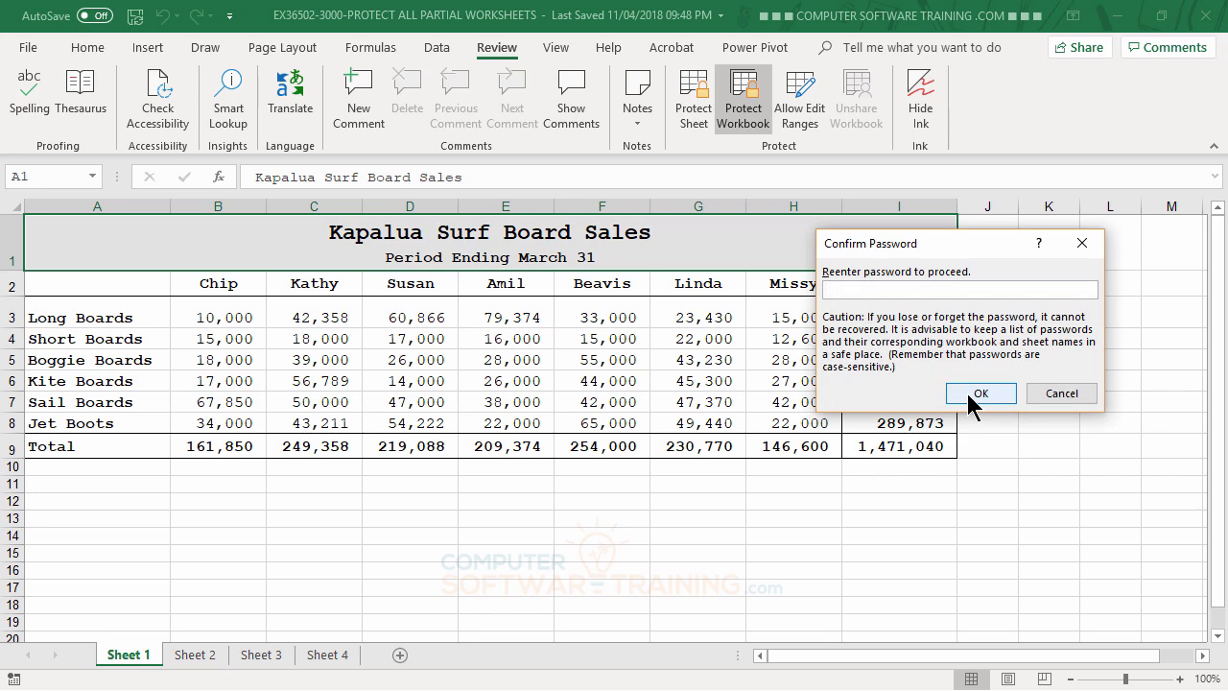
type("abc")
left_click(969, 394)
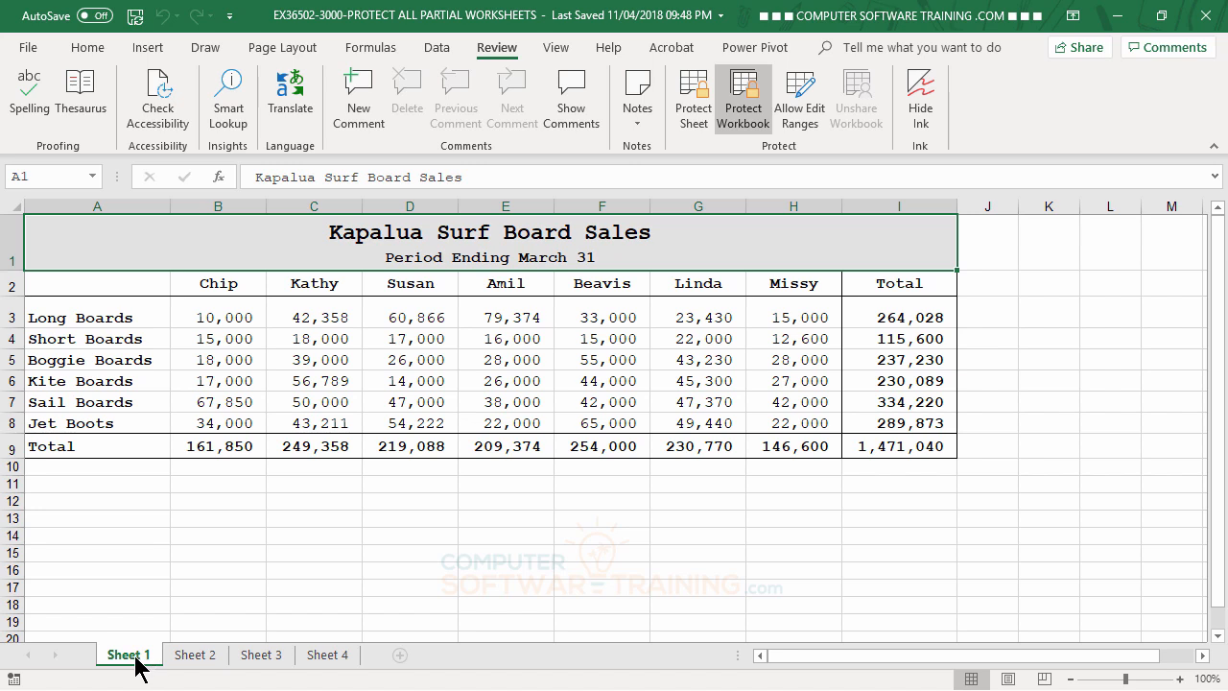
- Try moving Sheet 1, then switch to Sheet 2 and check its locked tab options
left_click_drag(135, 660, 315, 618)
left_click(184, 656)
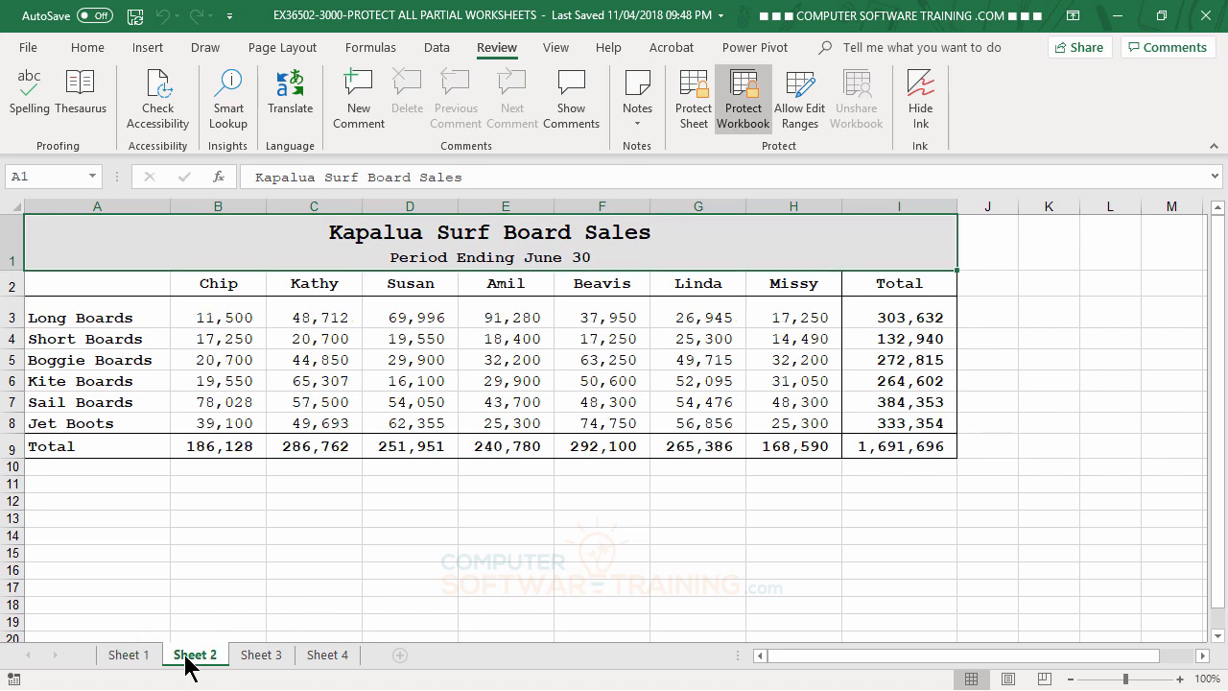
right_click(194, 661)
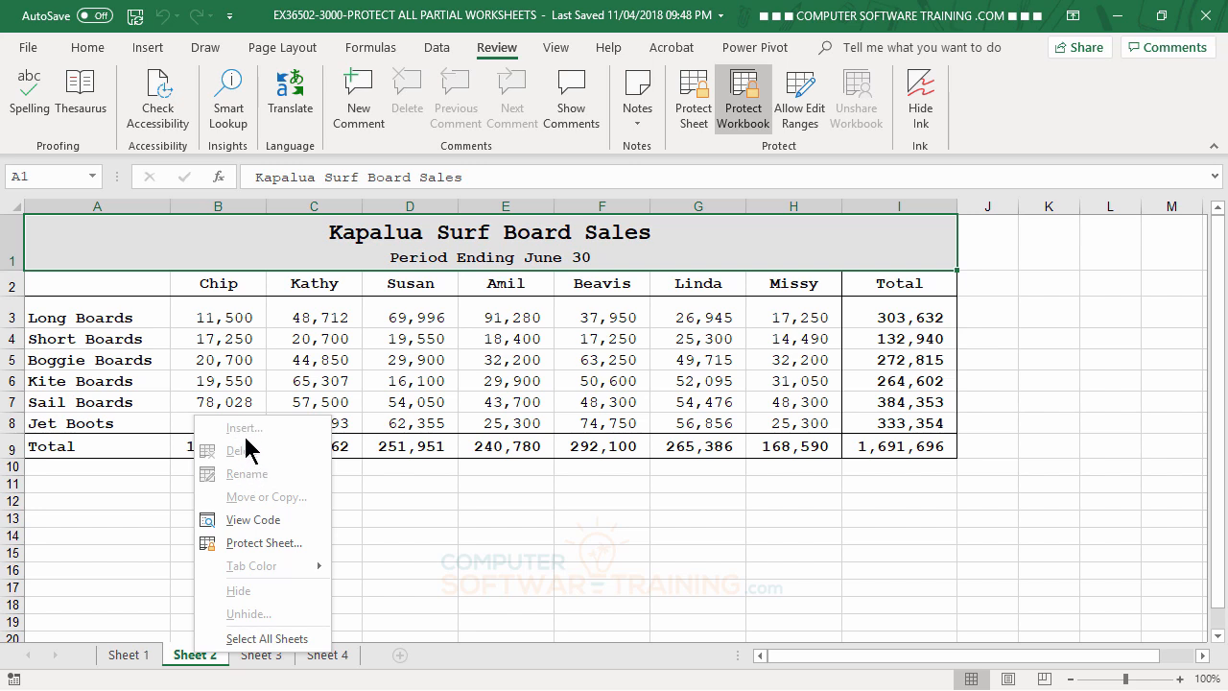
key("Escape")
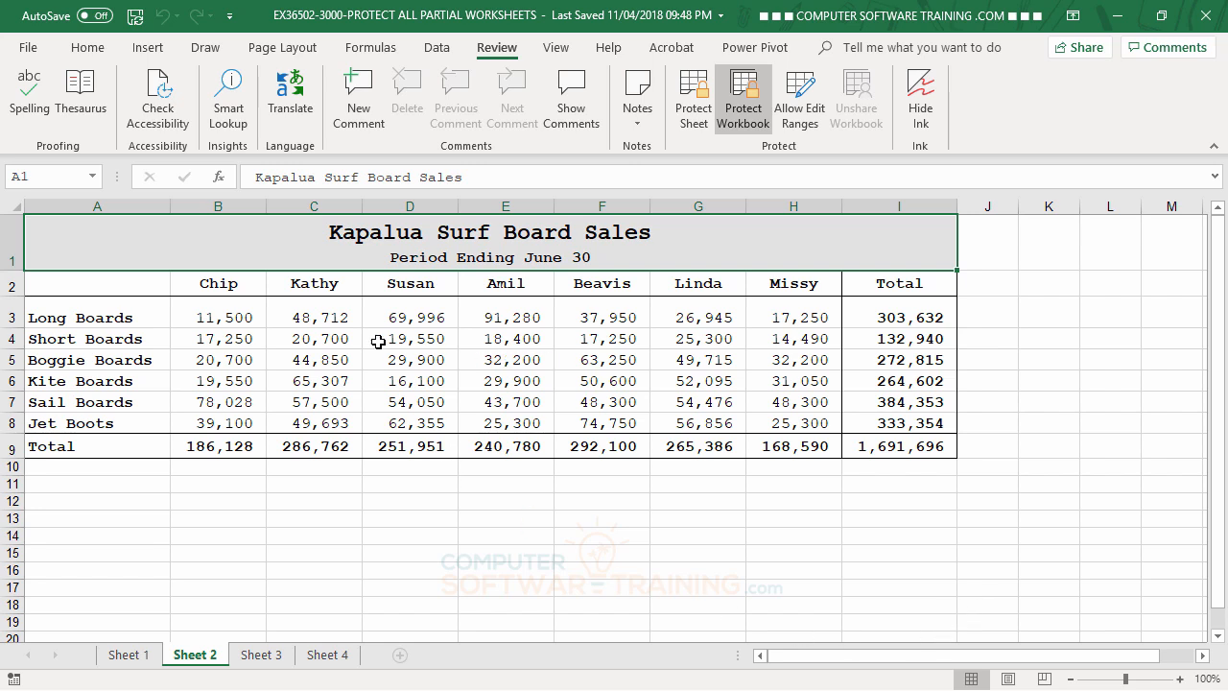
- Change the B2 heading on Sheet 2 from Chip to Lurch
left_click(218, 285)
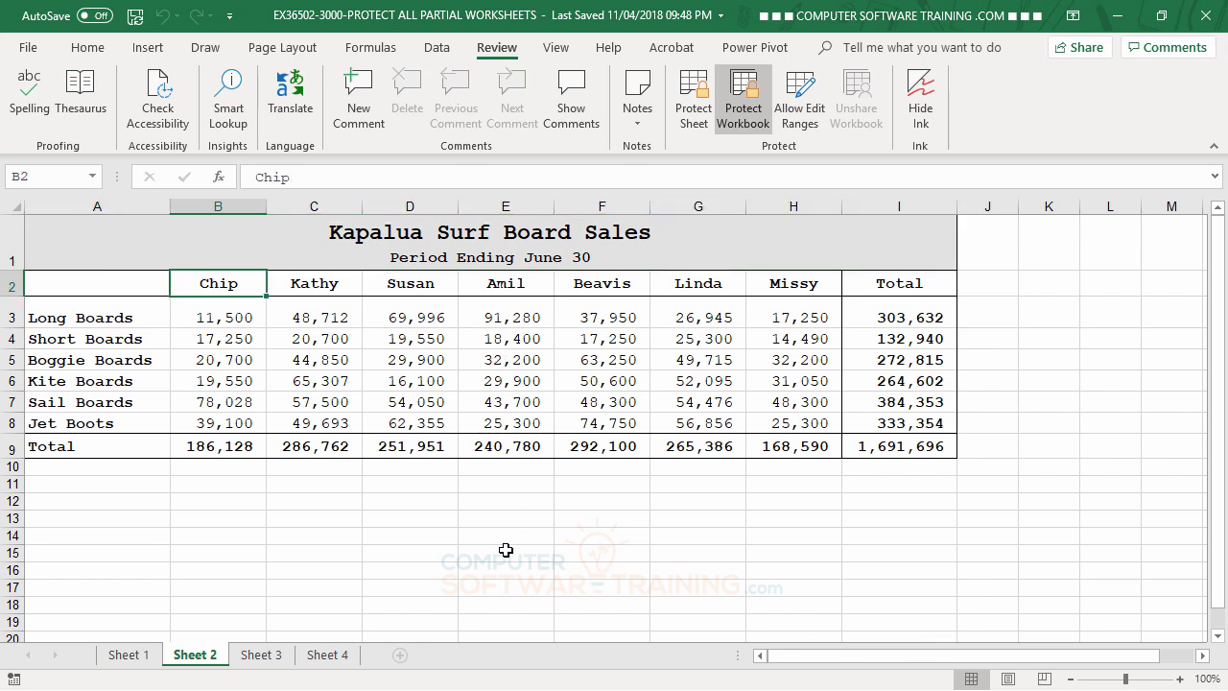
type("Lurc")
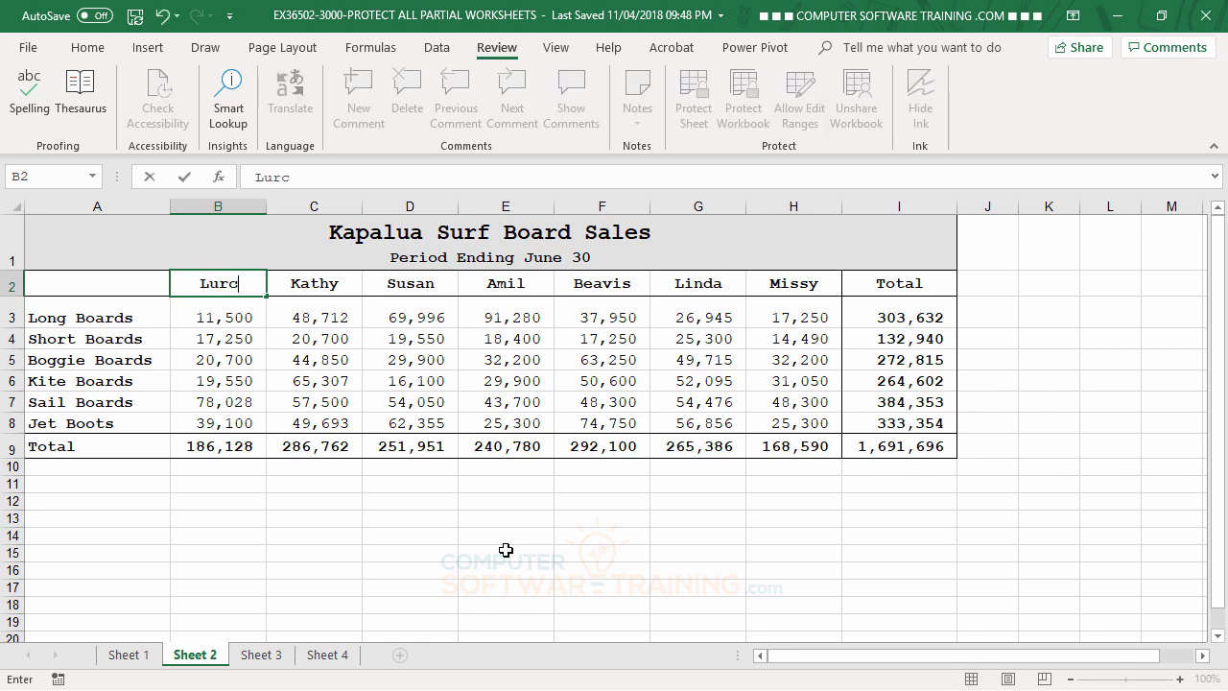
type("h")
key("Return")
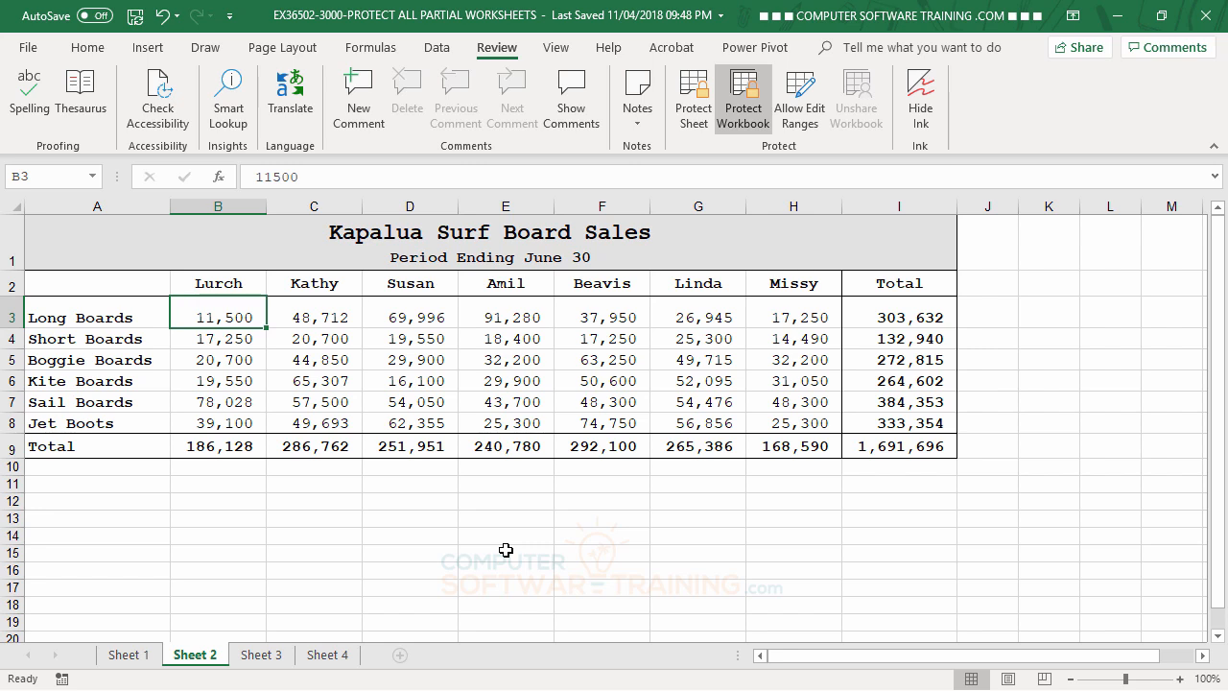
- Unprotect the workbook structure by entering its password
left_click(750, 91)
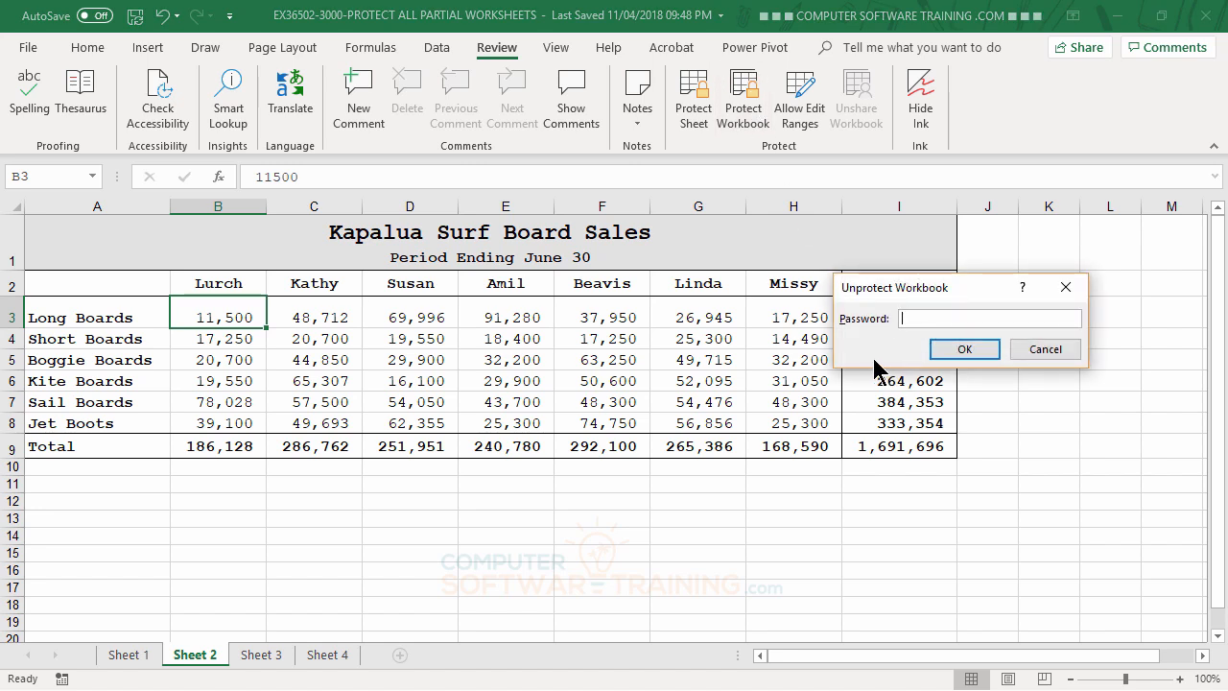
type("123")
left_click(968, 349)
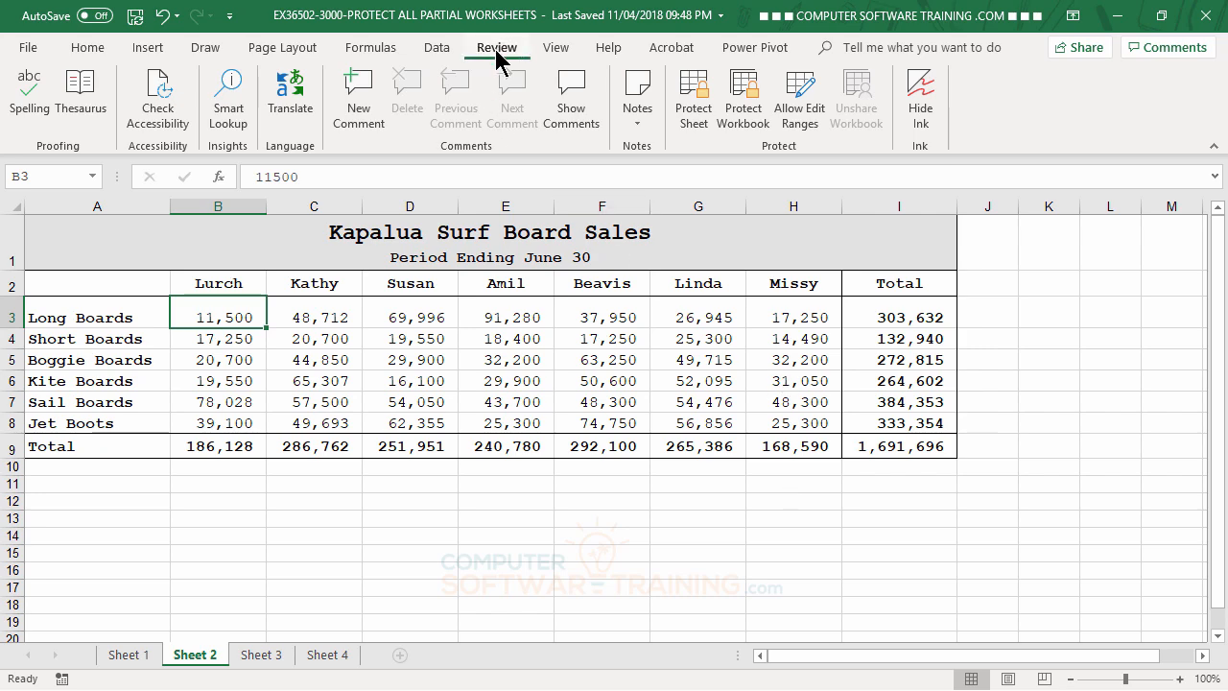
- Protect Sheet 2 with a password, keeping selection of locked and unlocked cells allowed
left_click(694, 108)
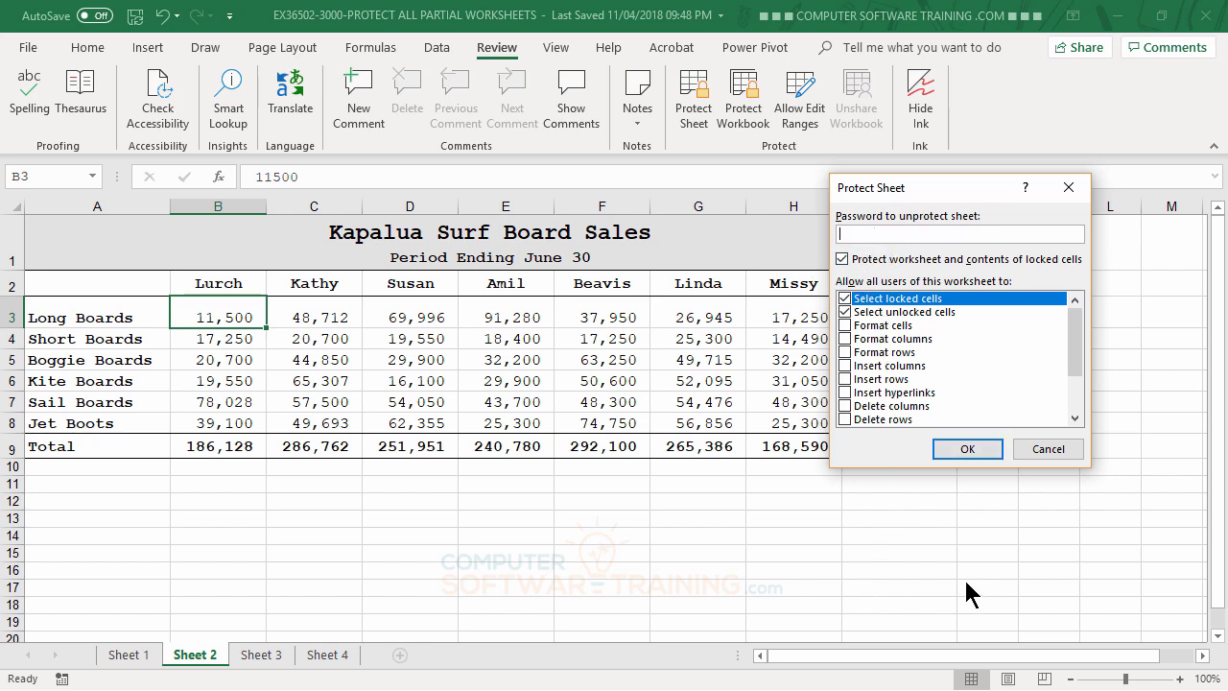
type("abc")
left_click(968, 447)
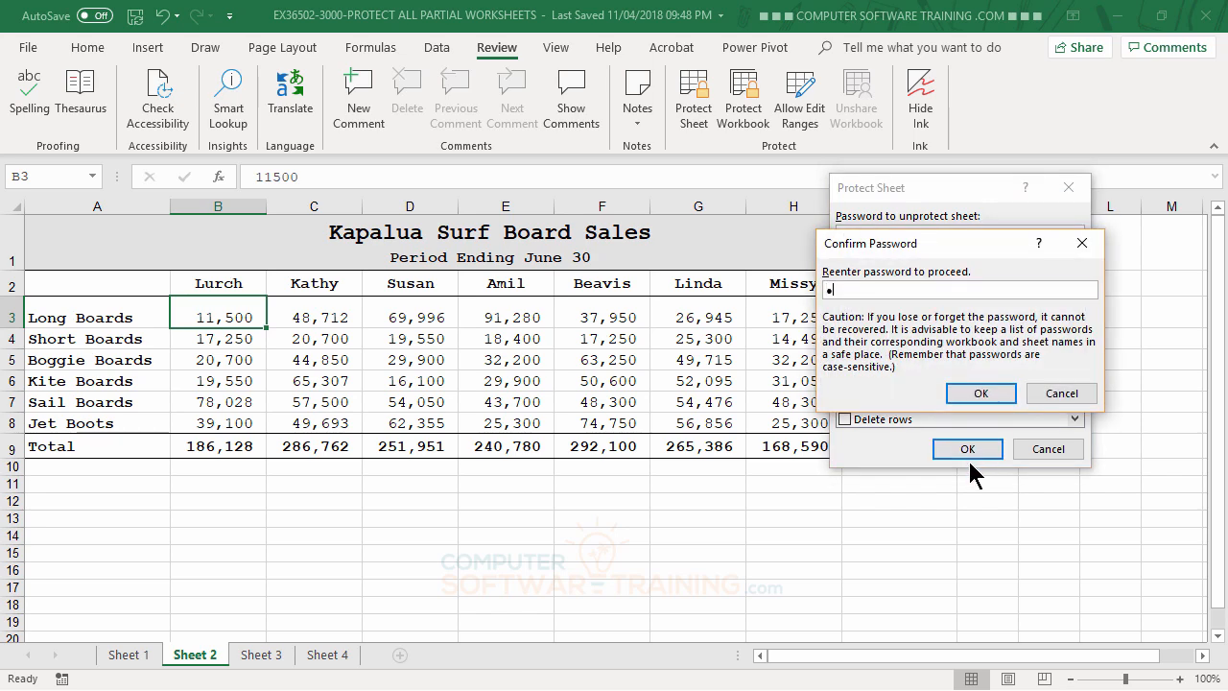
type("123")
left_click(982, 393)
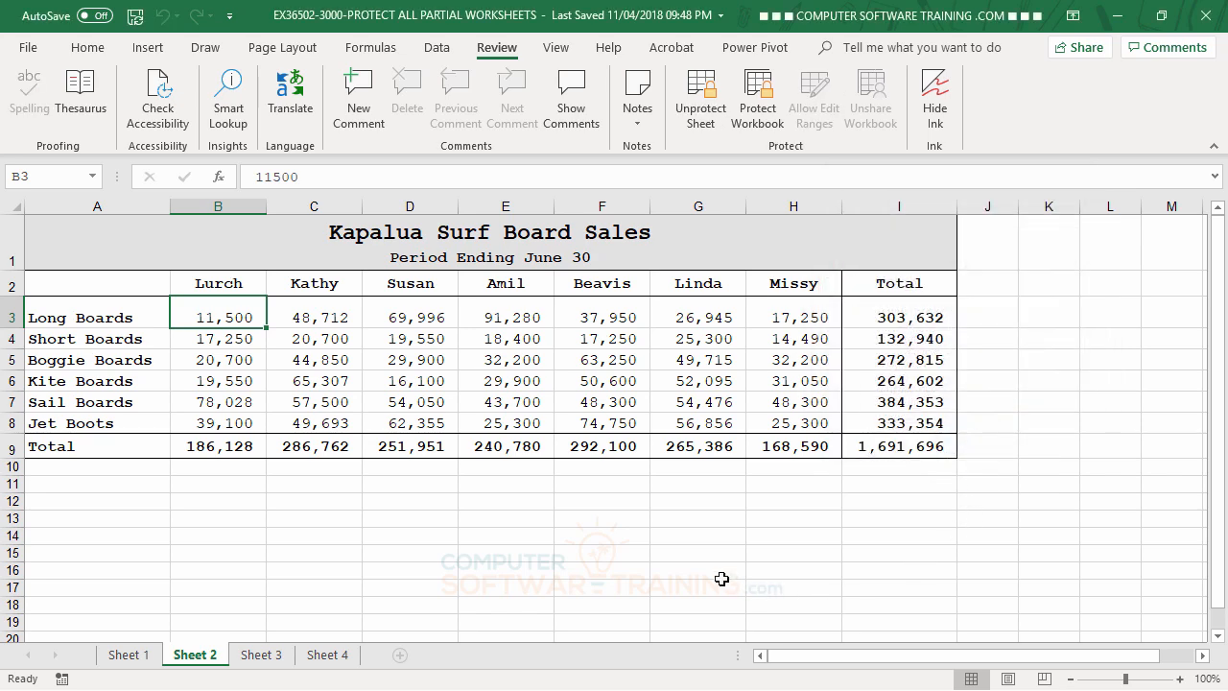
left_click(322, 336)
left_click(670, 369)
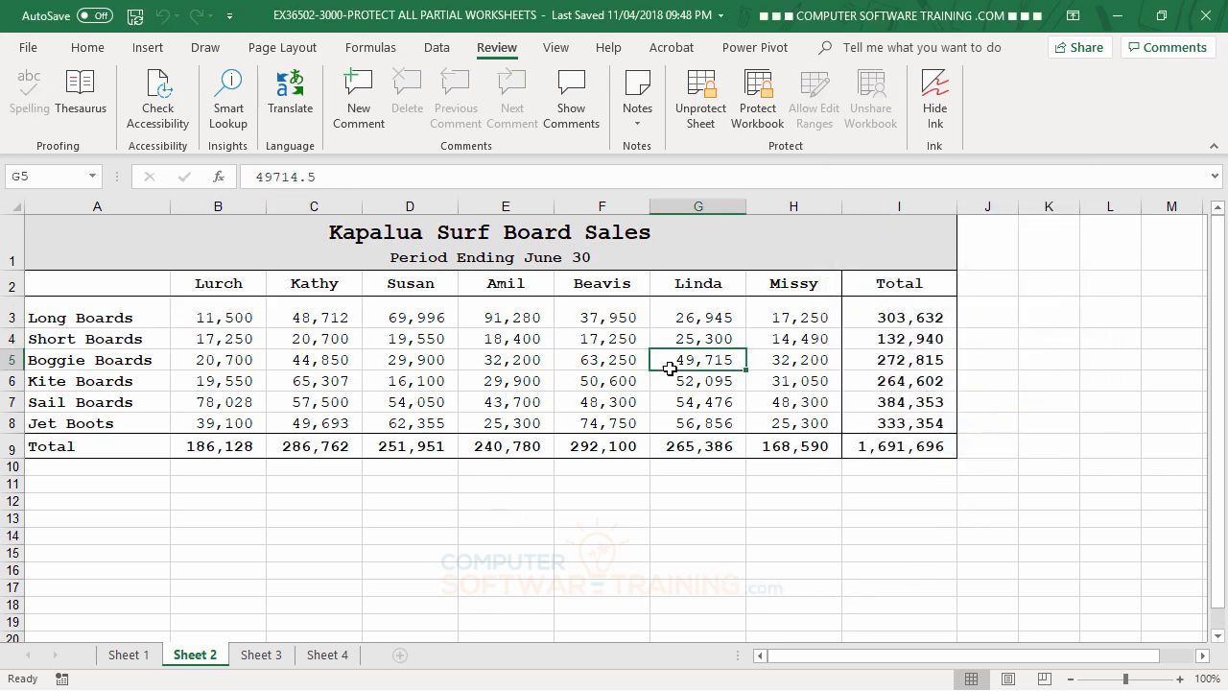
key("Delete")
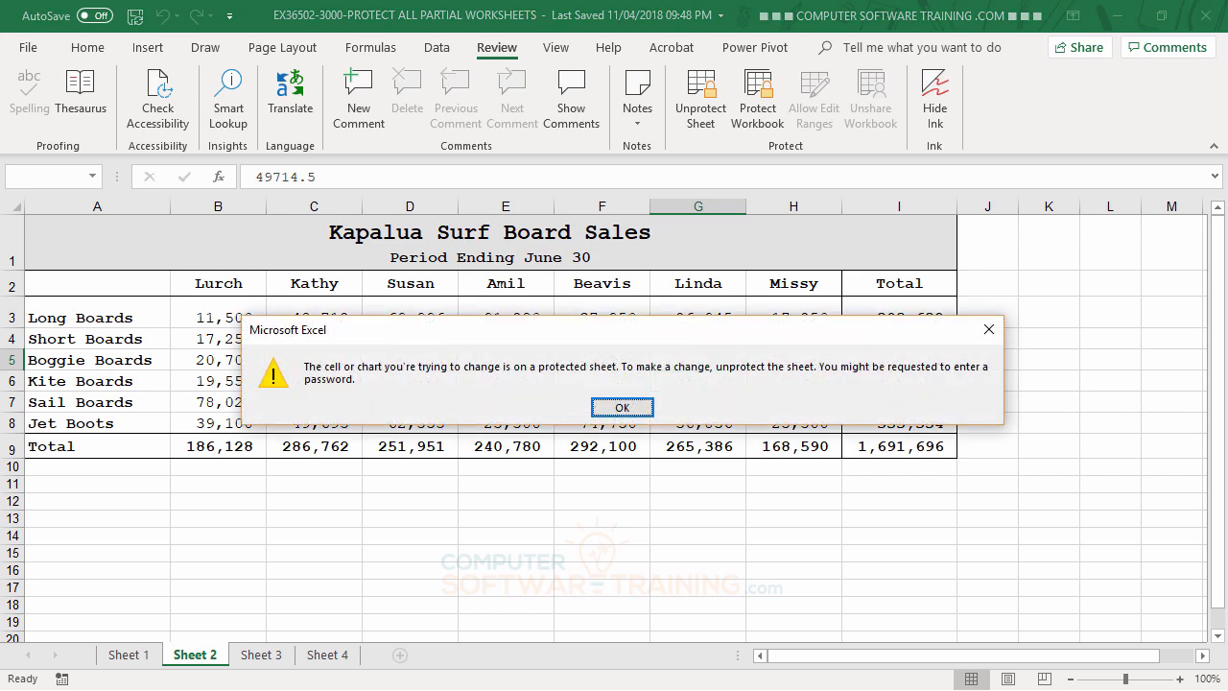
key("Return")
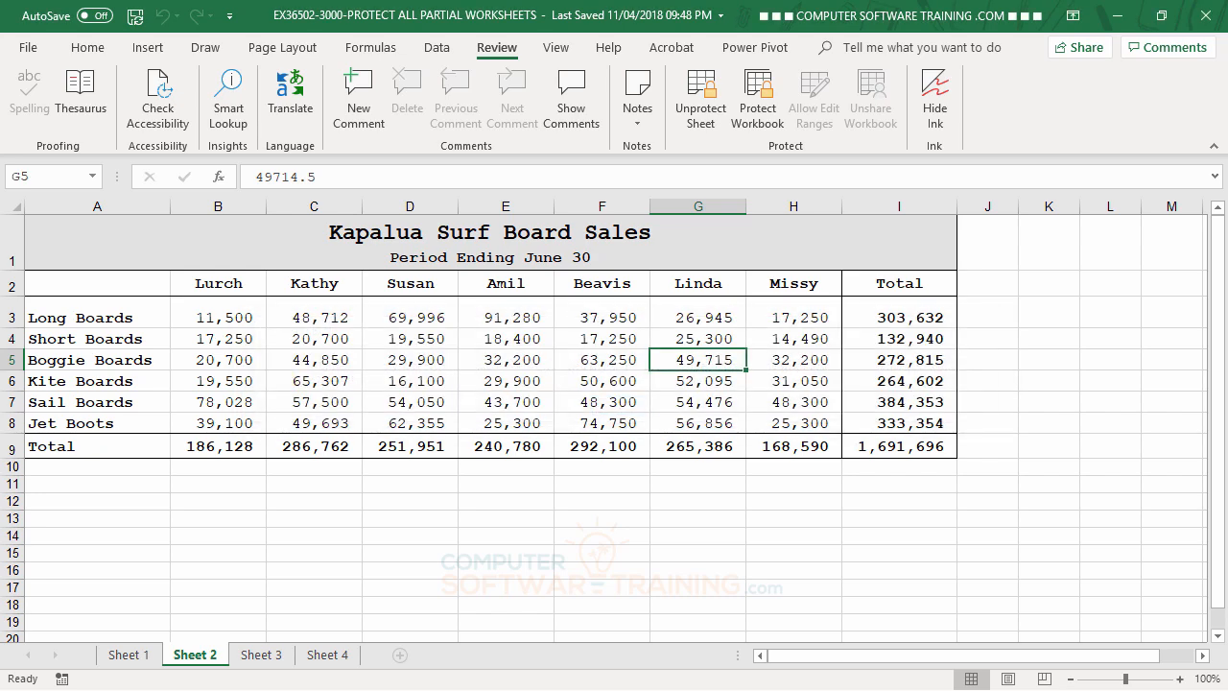
left_click(412, 283)
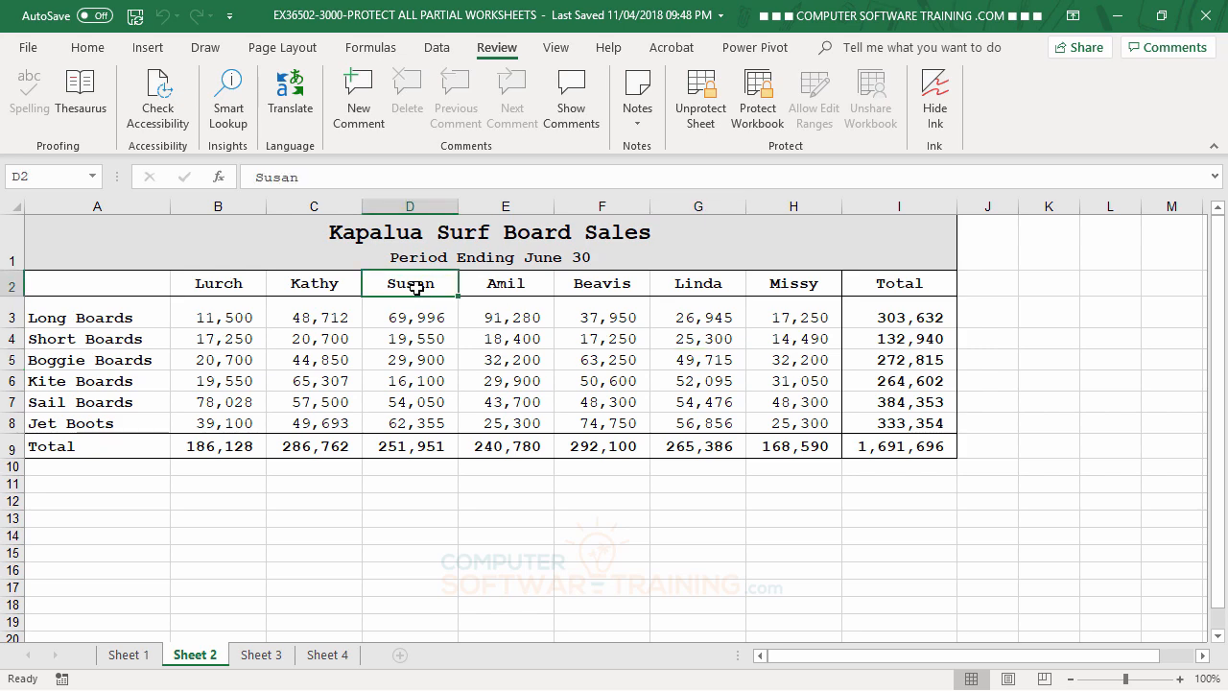
key("Delete")
key("Return")
left_click(407, 450)
key("Delete")
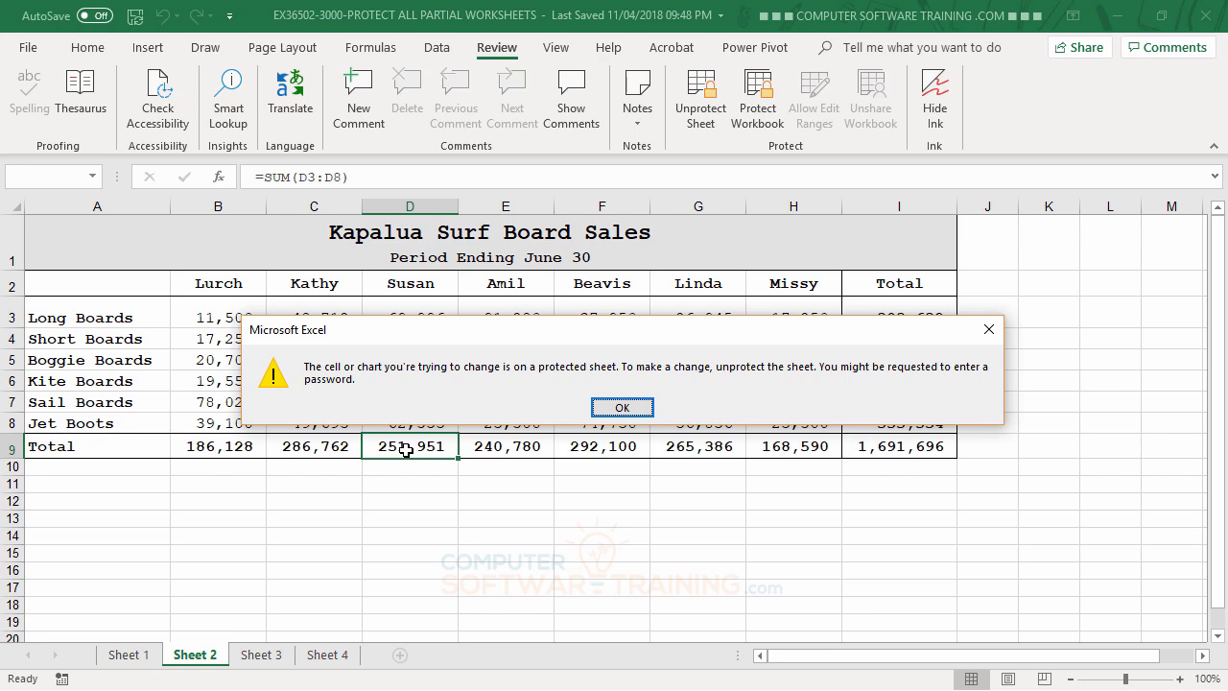
left_click(633, 410)
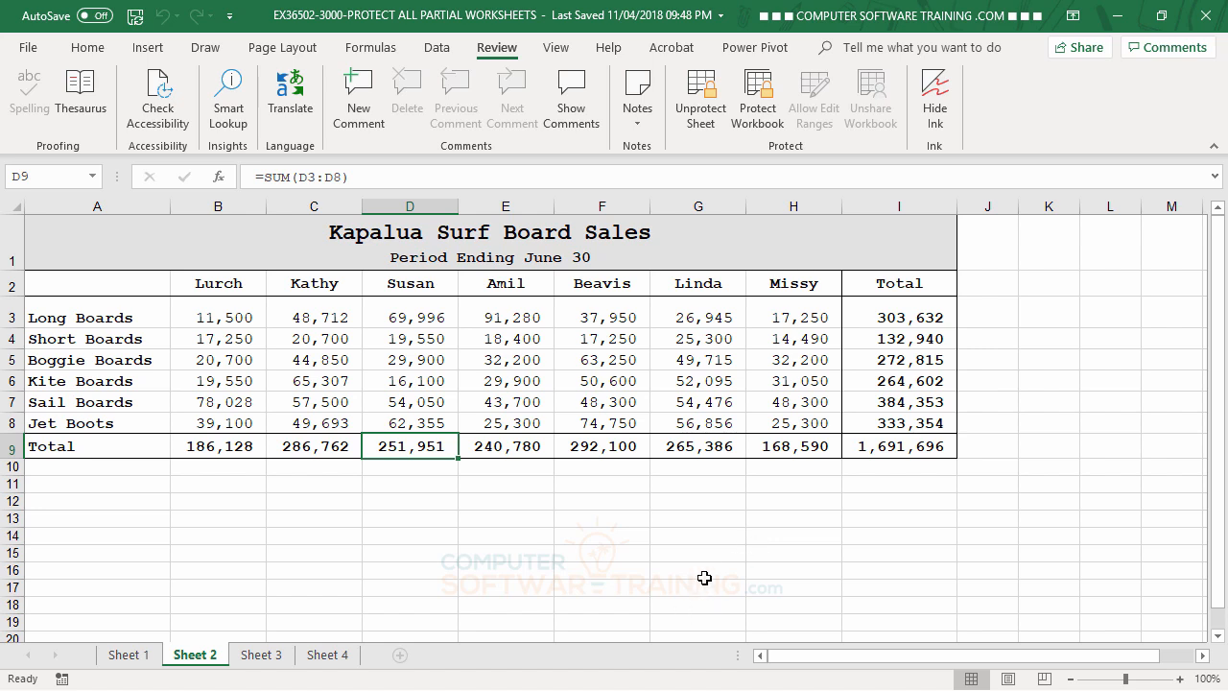
left_click(222, 324)
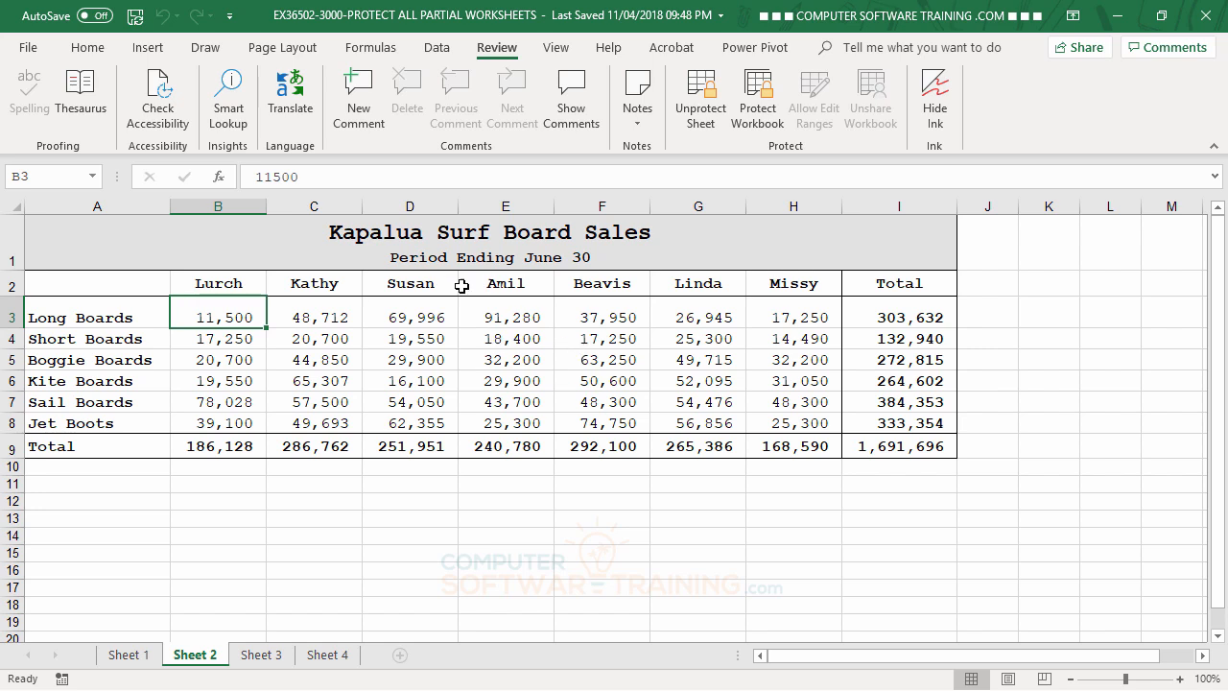
left_click(226, 452)
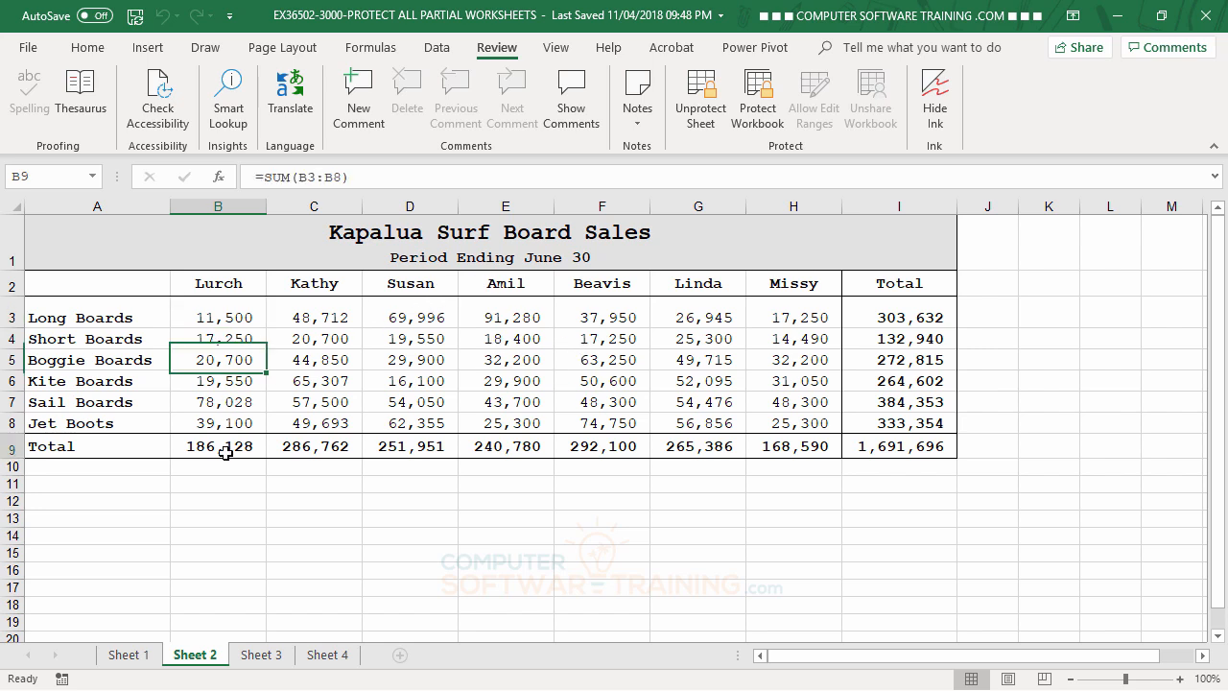
left_click(320, 451)
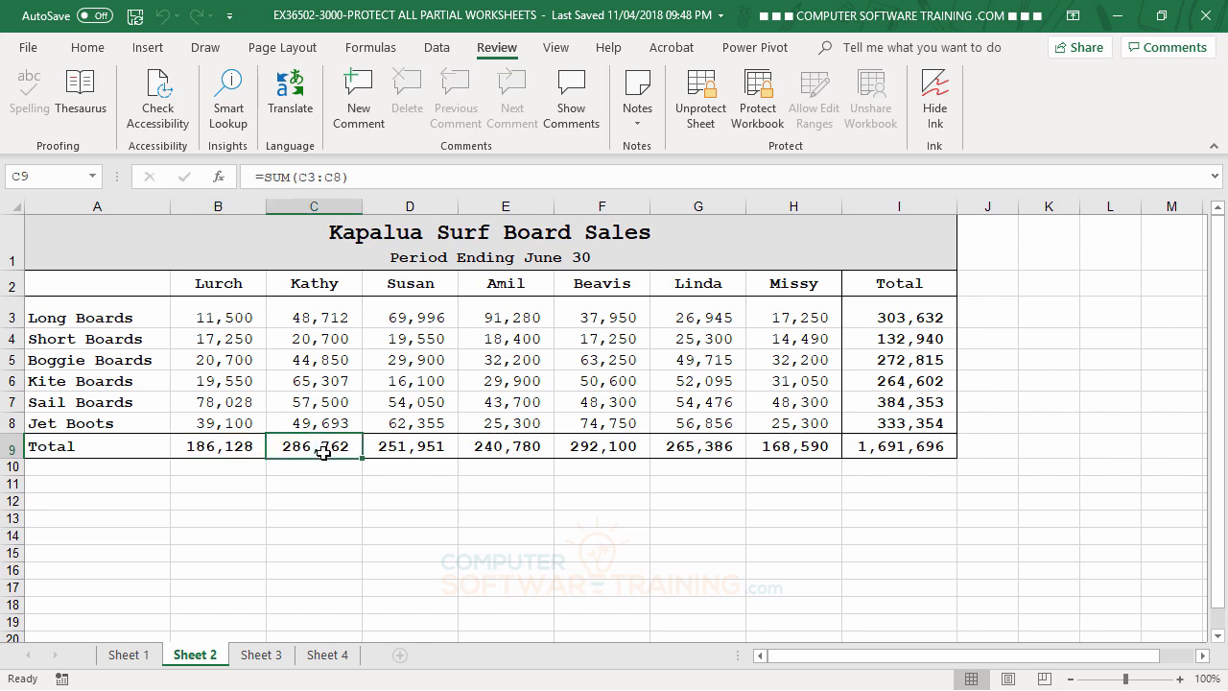
left_click(389, 451)
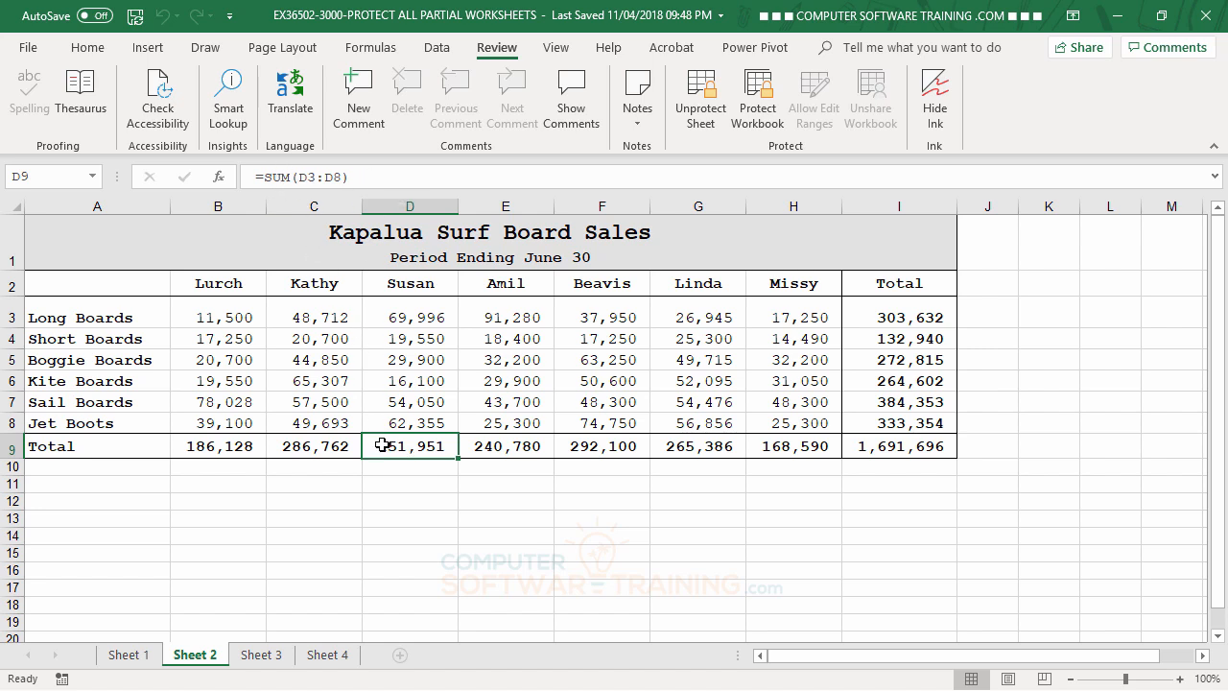
left_click(503, 451)
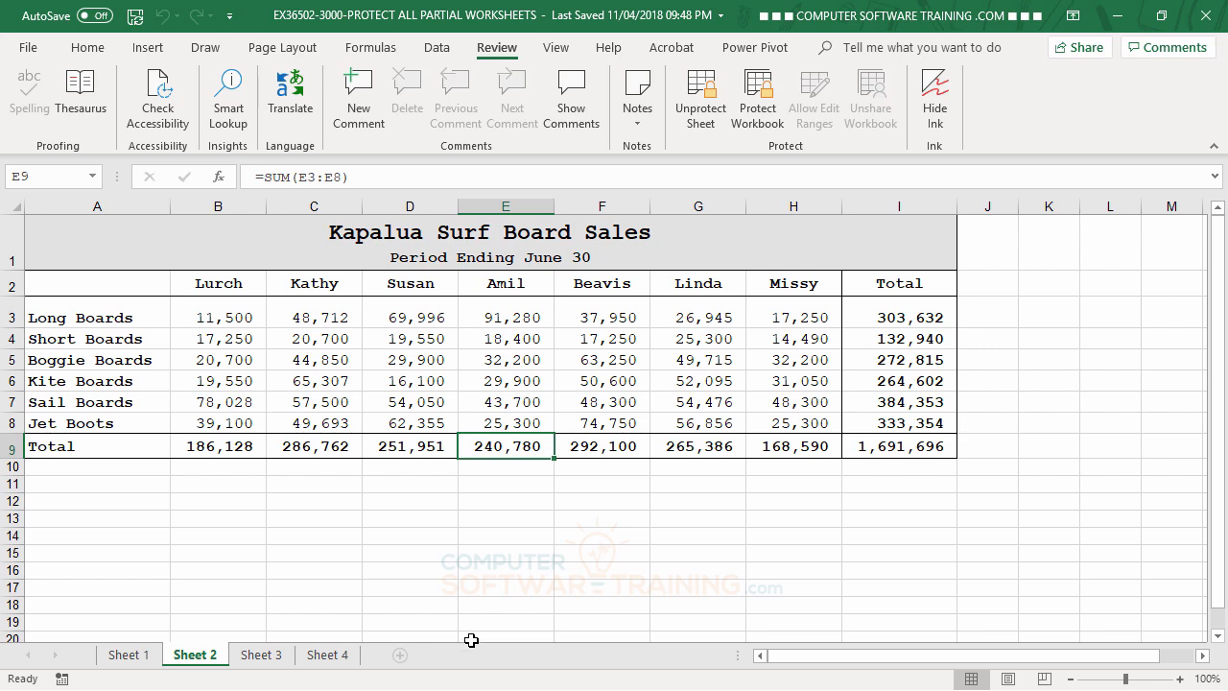
- Remove Sheet 2's current protection by entering its password
left_click(707, 106)
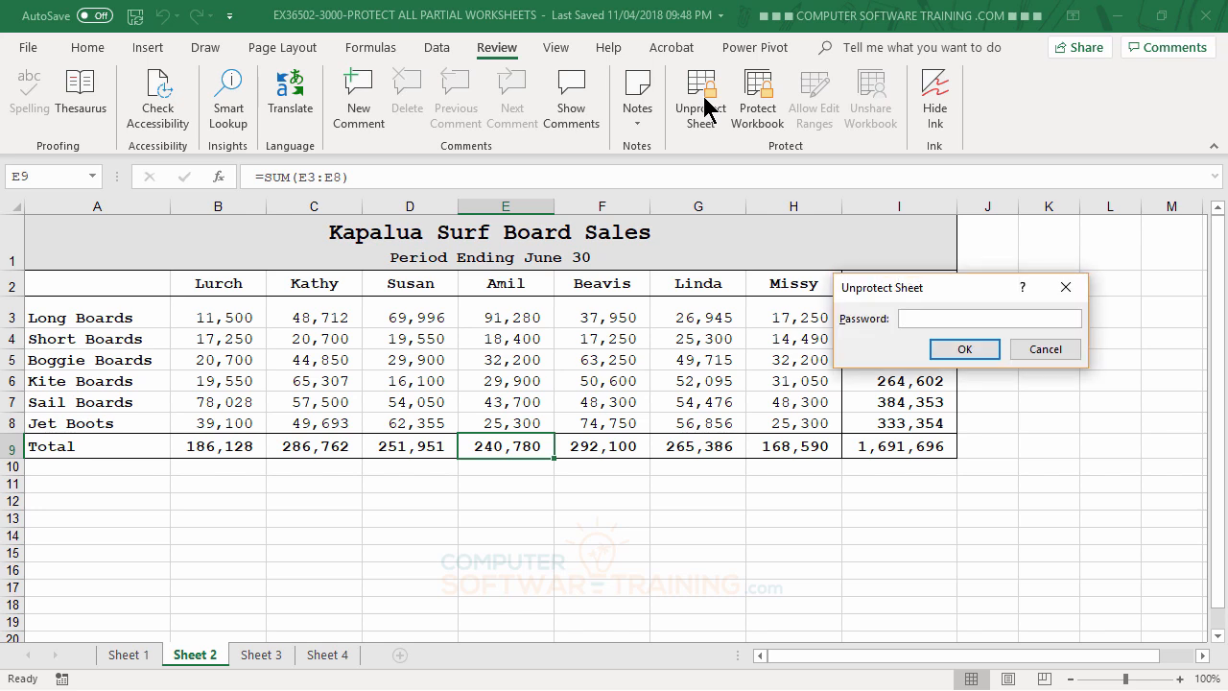
type("•••")
left_click(962, 353)
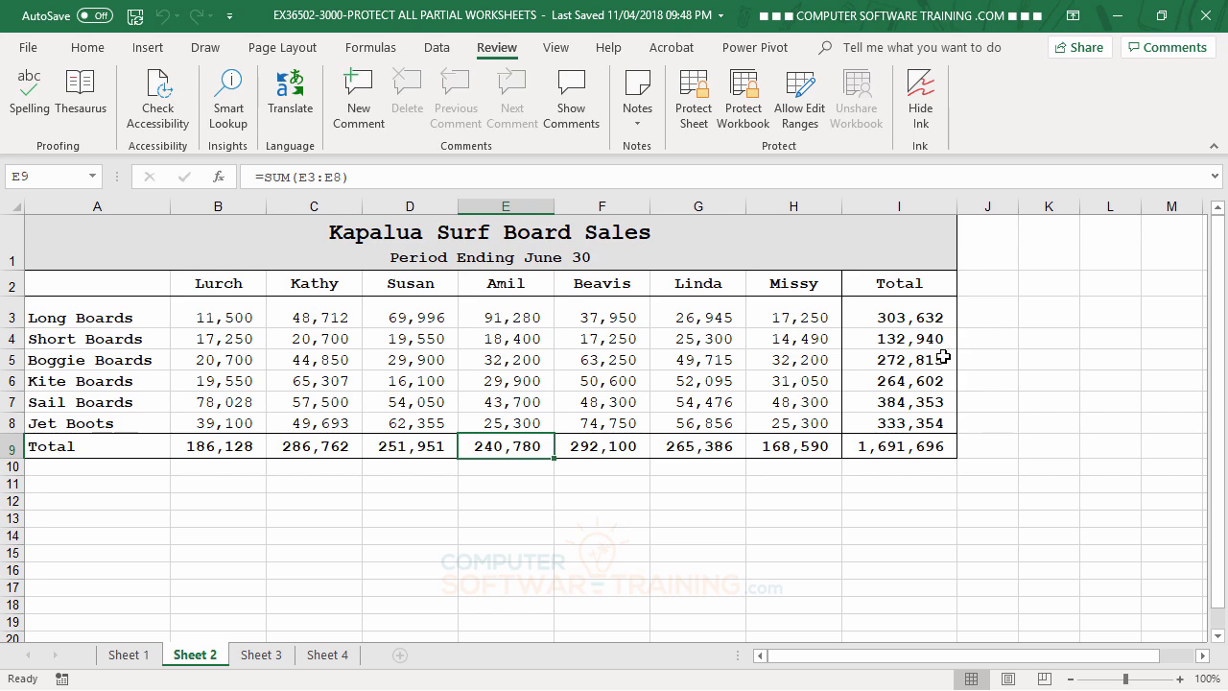
- Protect Sheet 2 with a password, disallowing selection of locked cells
left_click(697, 101)
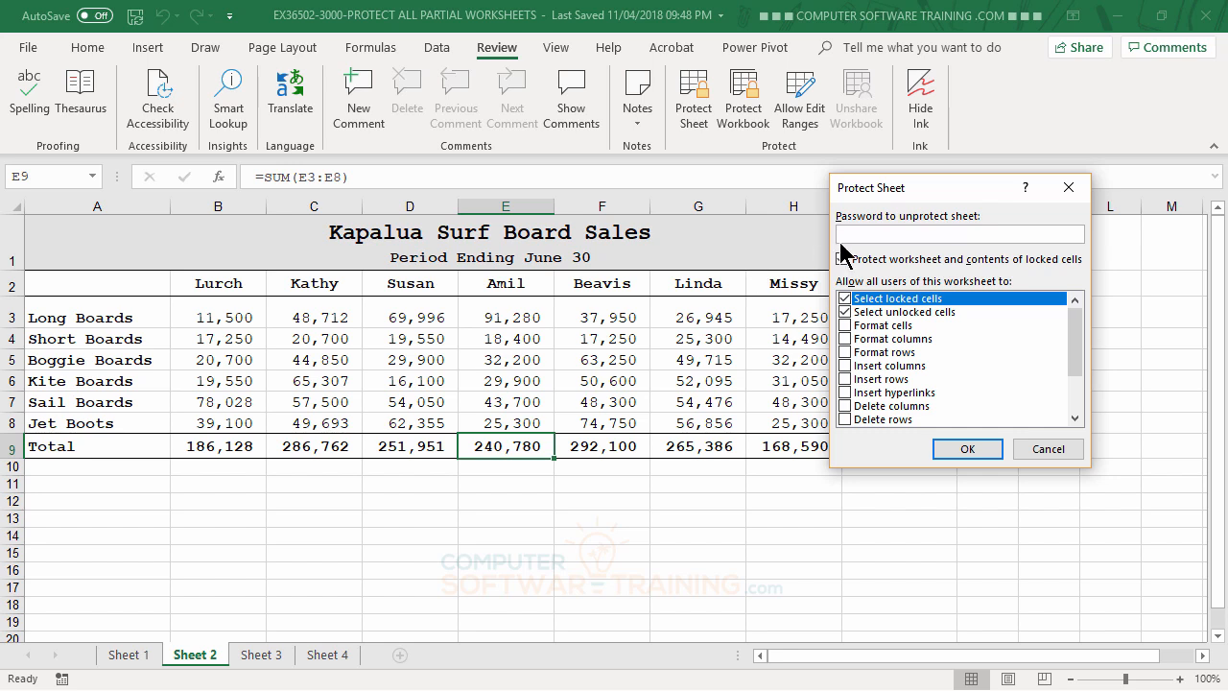
type("123")
left_click(847, 300)
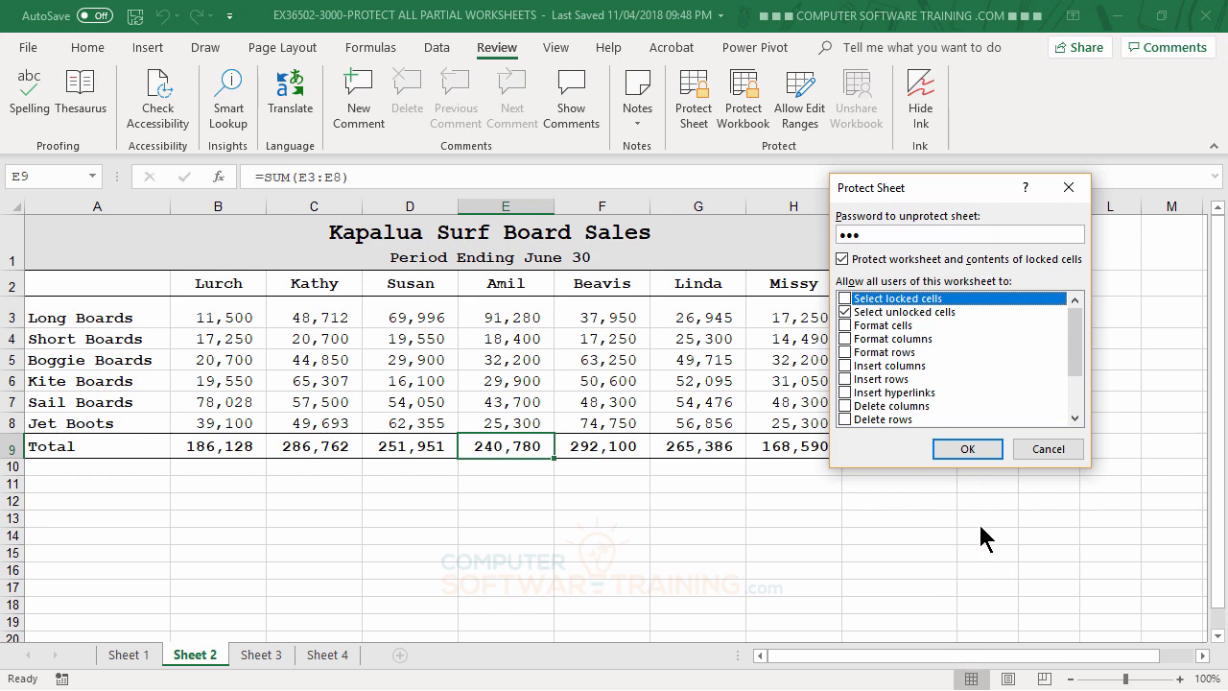
left_click(970, 443)
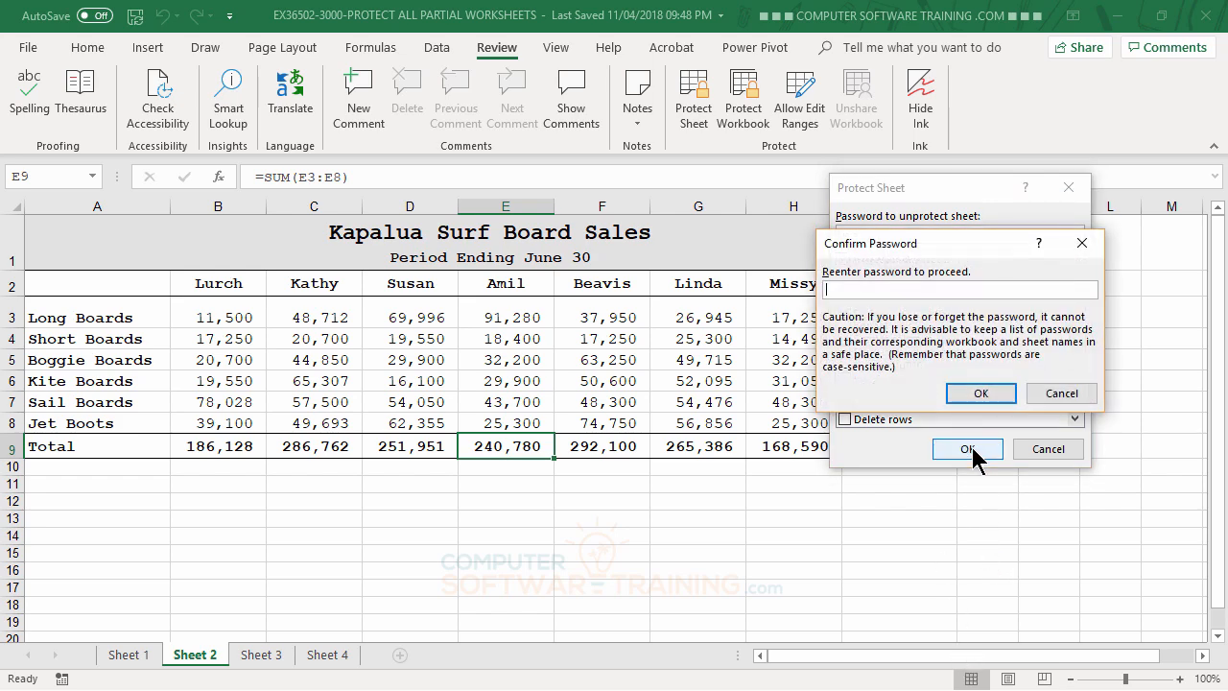
type("abc")
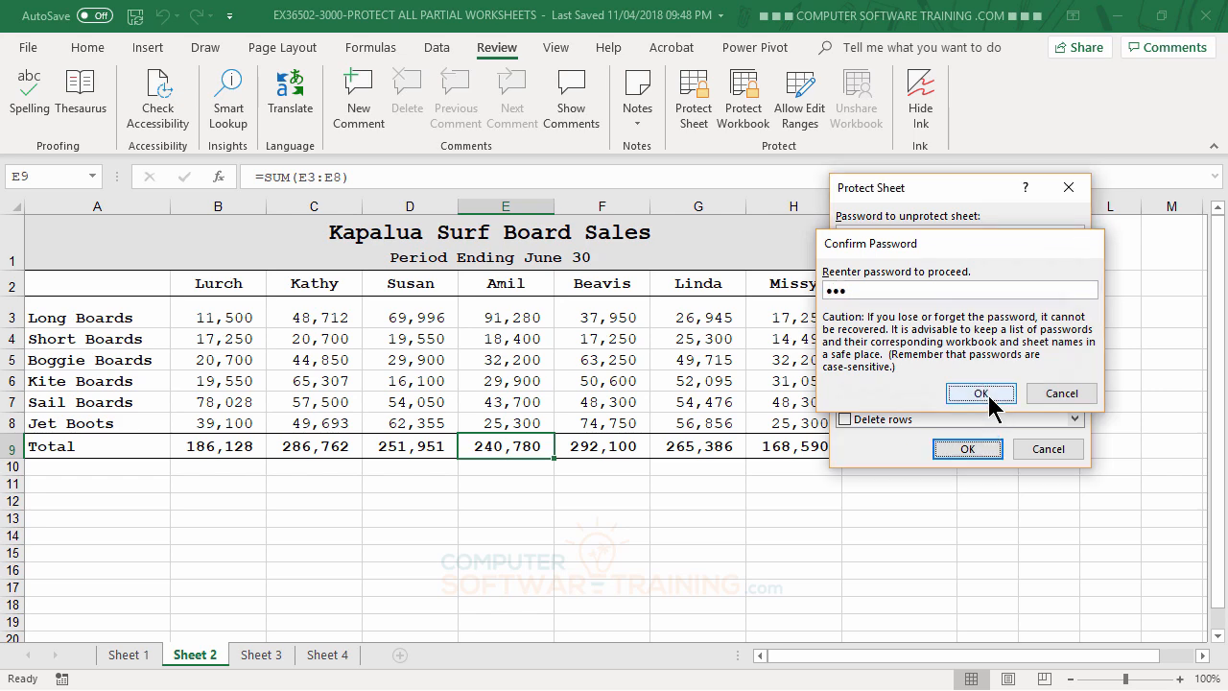
left_click(984, 394)
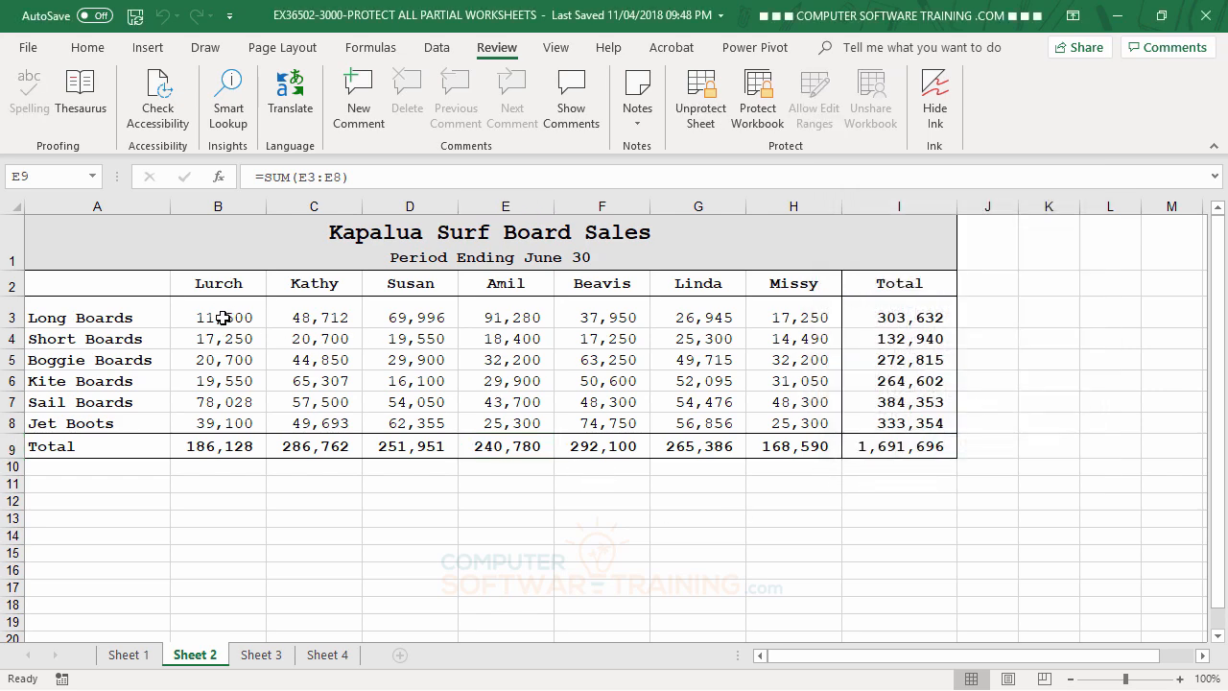
double_click(243, 443)
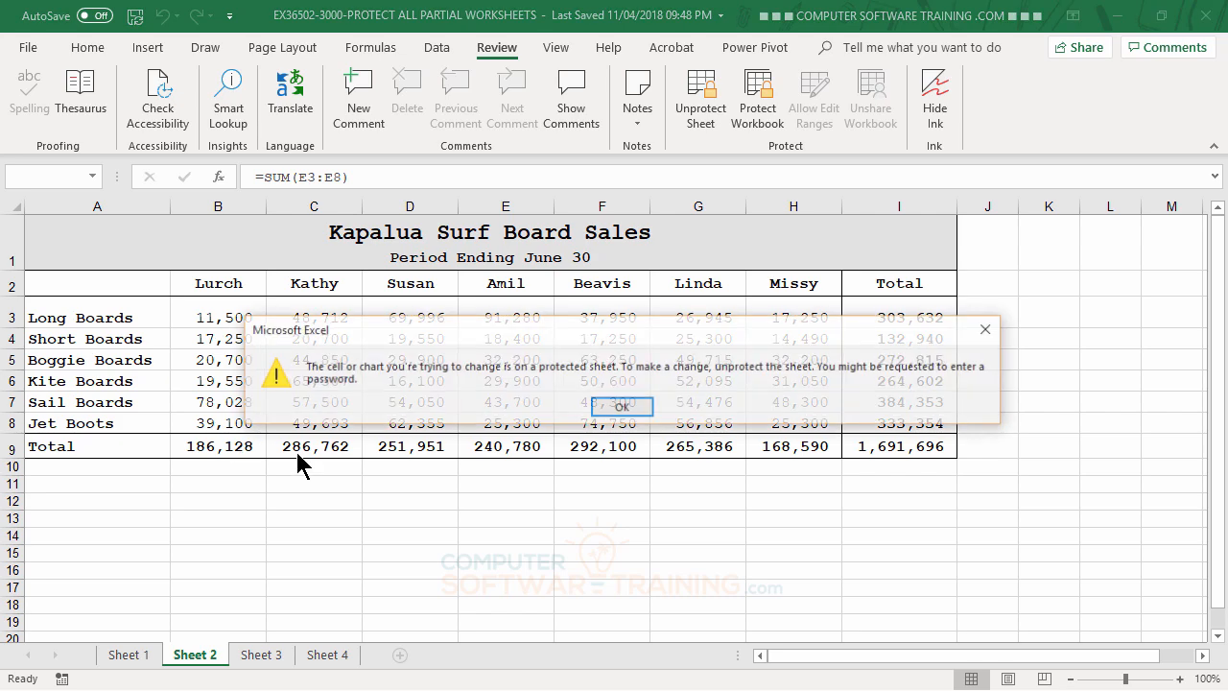
left_click(622, 407)
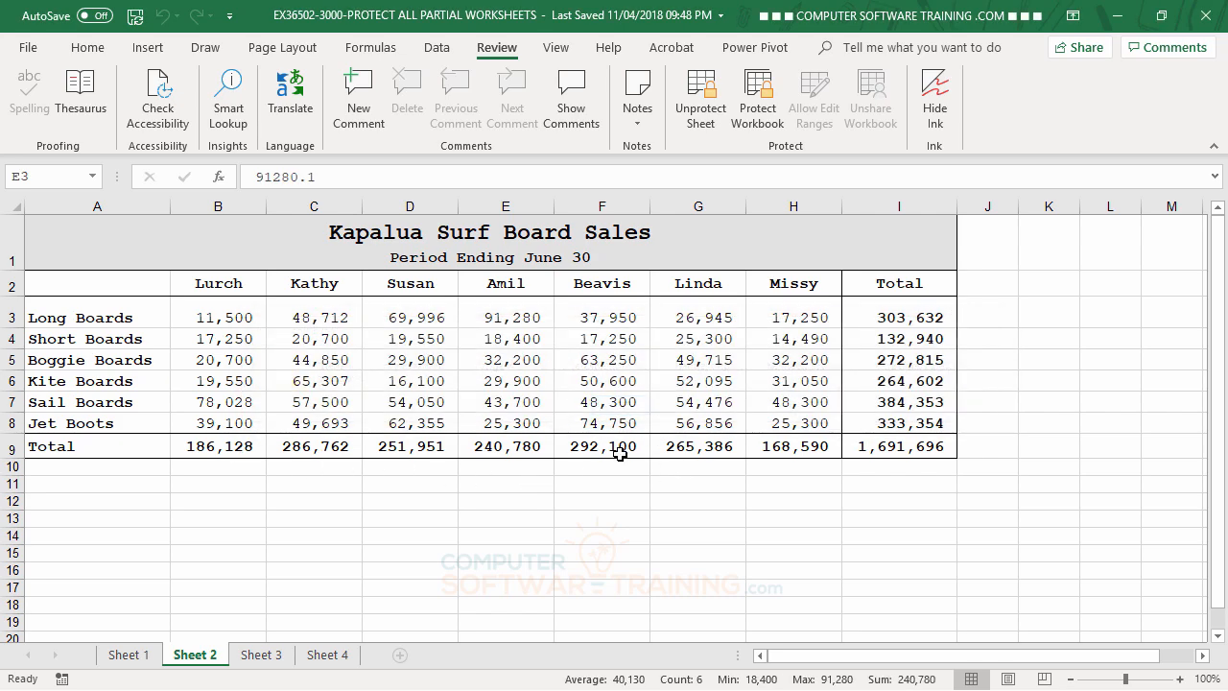
double_click(693, 443)
left_click(632, 411)
- Unprotect Sheet 2 with its password and select an empty cell below the table
left_click(699, 107)
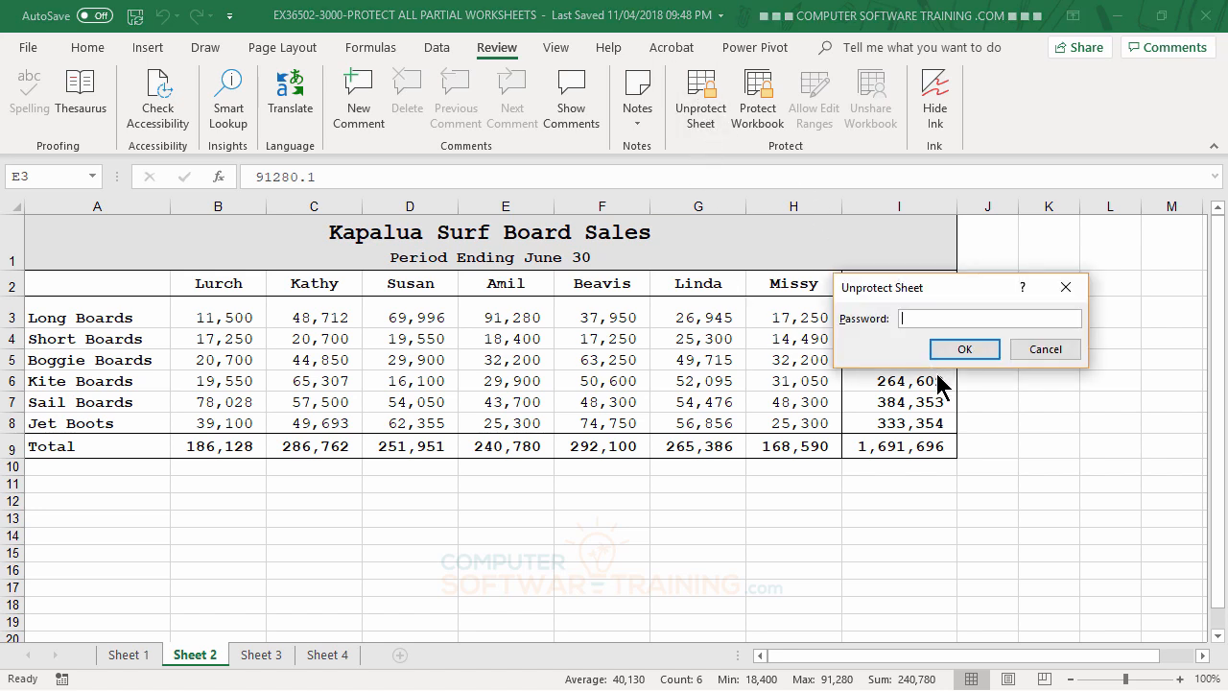
type("•••")
left_click(964, 349)
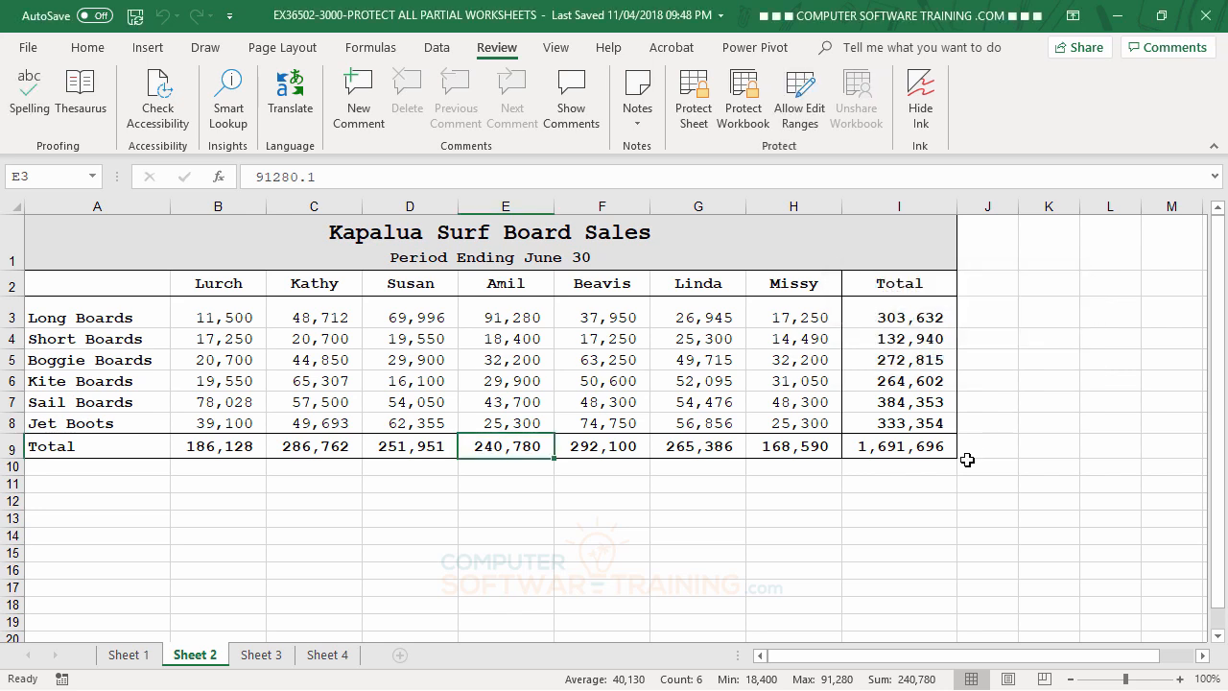
left_click(785, 536)
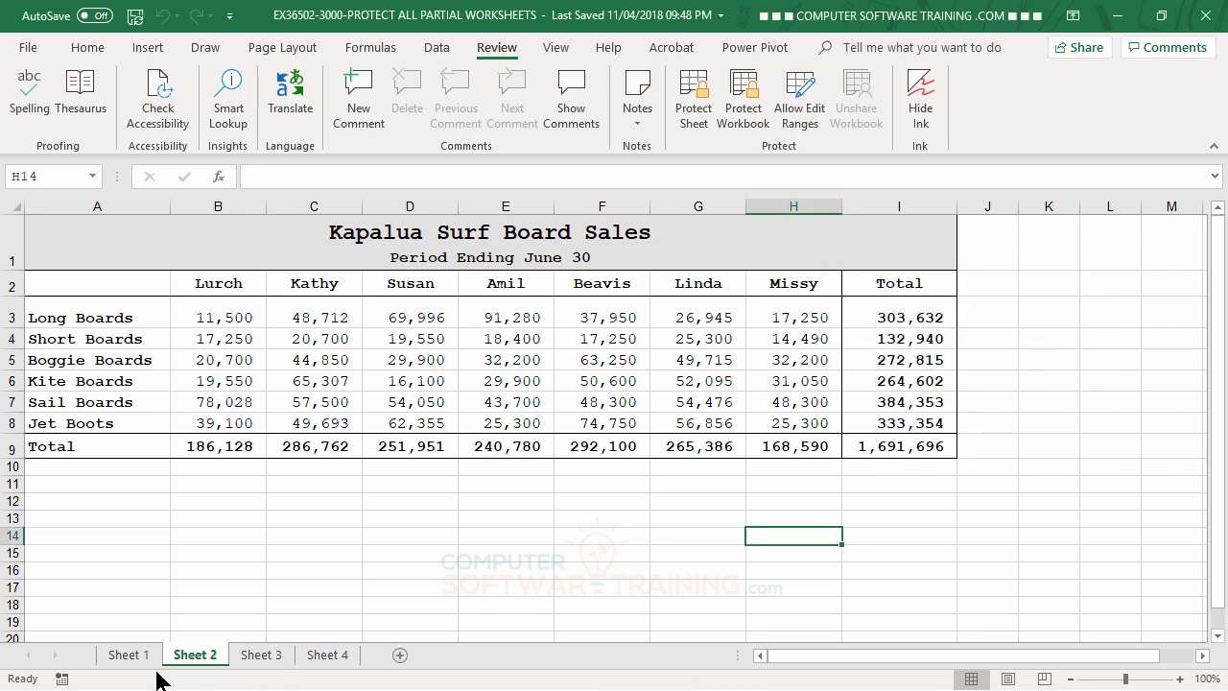
- On Sheet 1, select the sales figures B3:H8 together with the Long Boards label A3
left_click(132, 657)
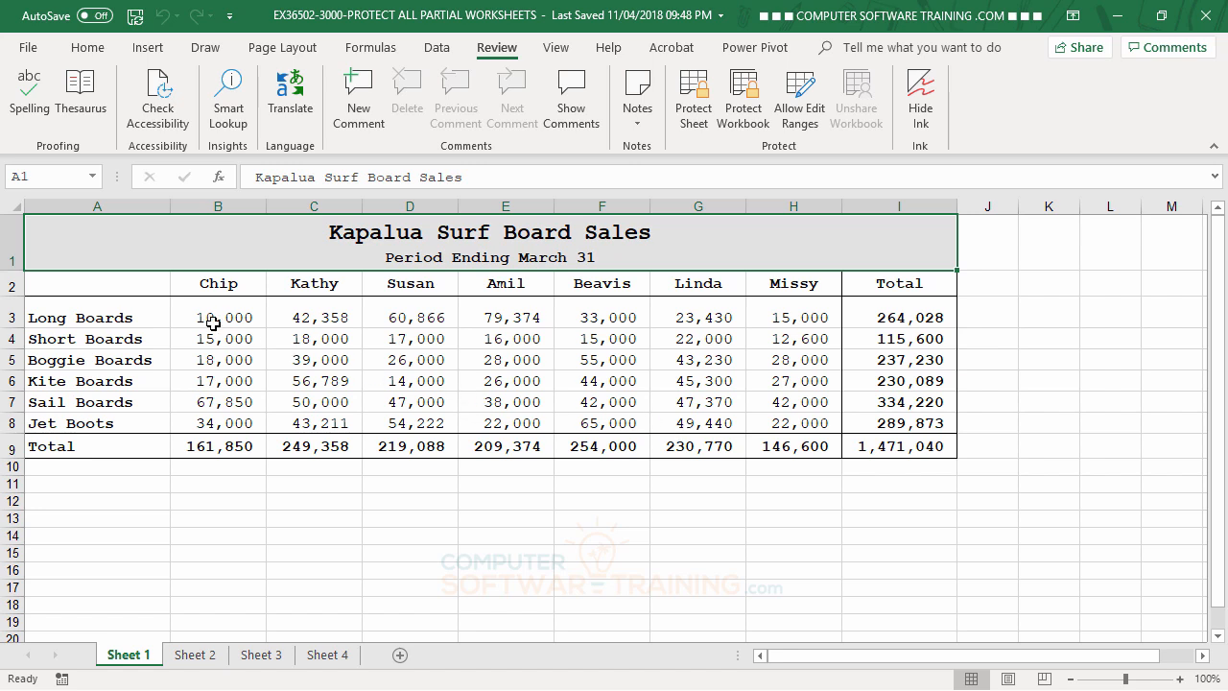
left_click_drag(213, 323, 791, 423)
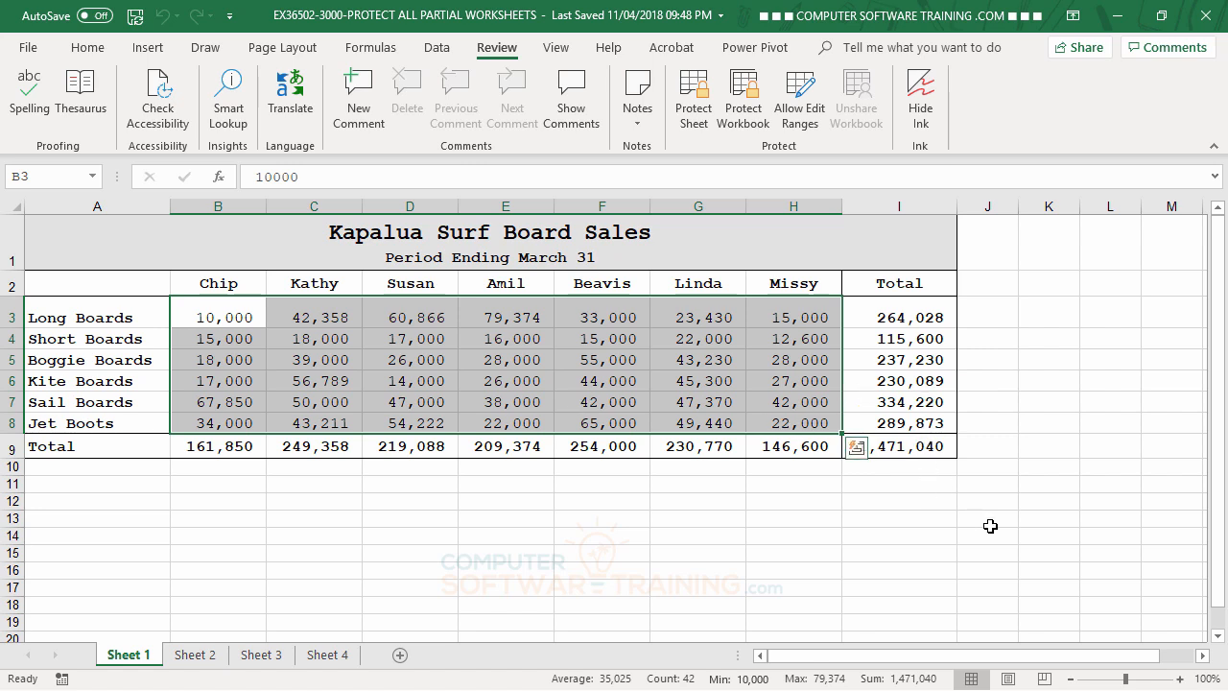
left_click(56, 317, "ctrl")
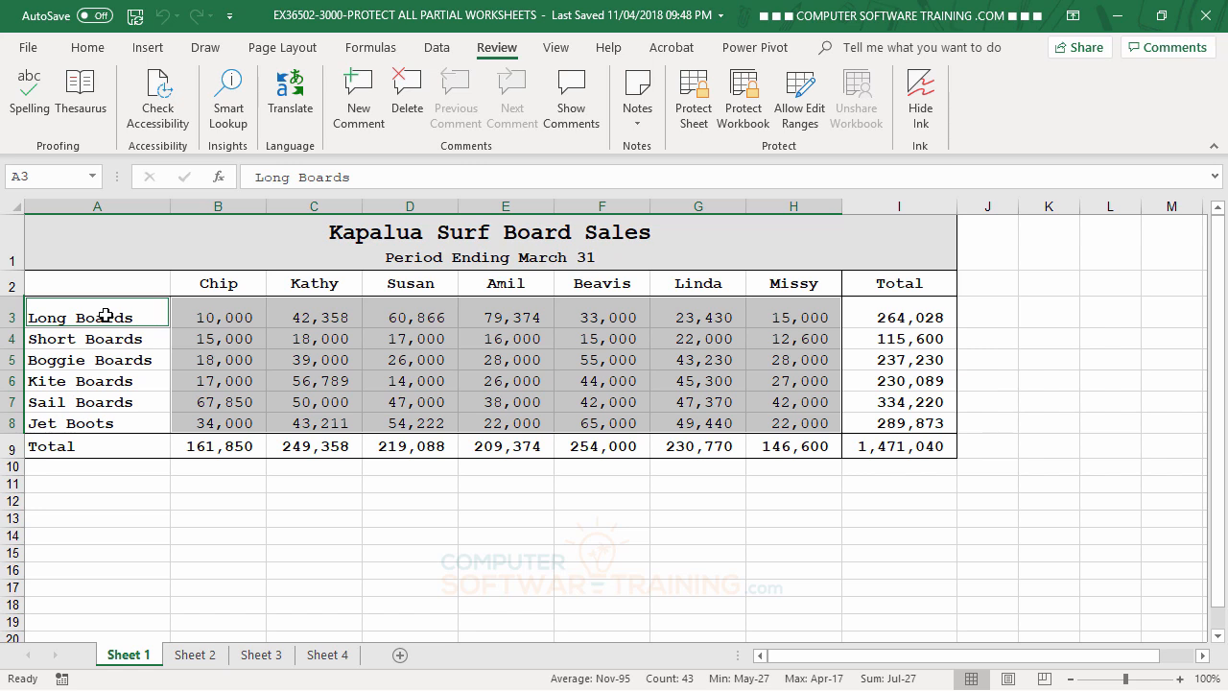
- Add cells A9, I9 and I2 to the Sheet 1 selection
left_click(83, 450, "ctrl")
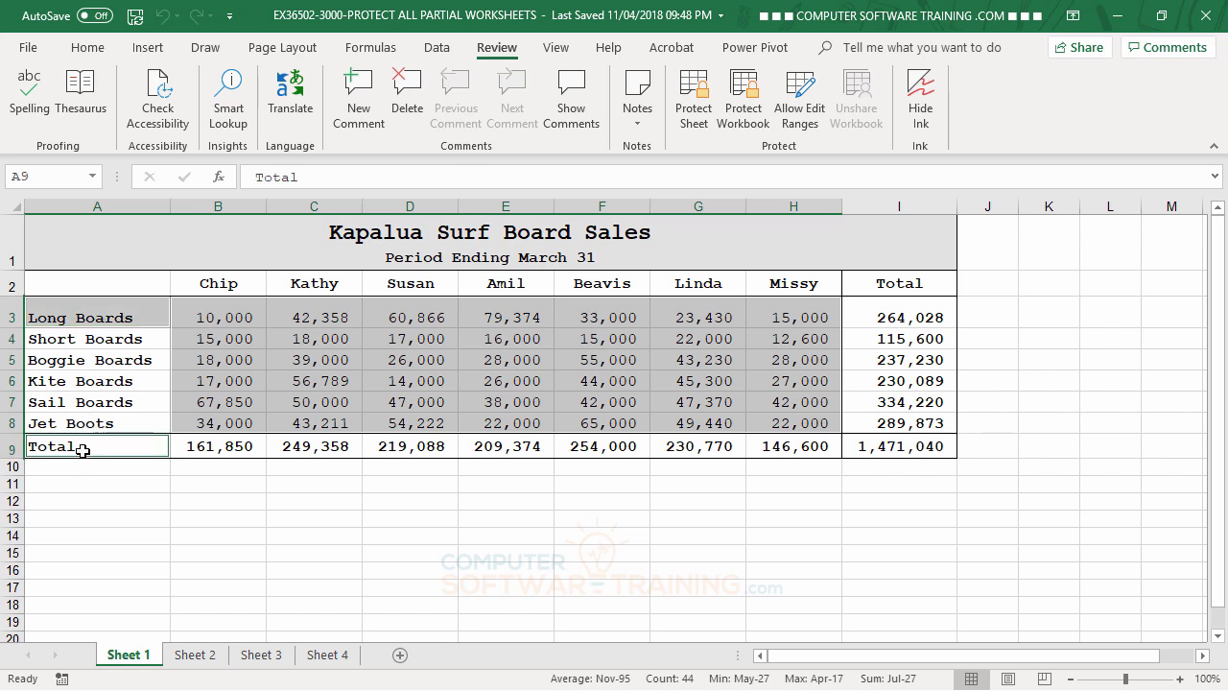
left_click(923, 446, "ctrl")
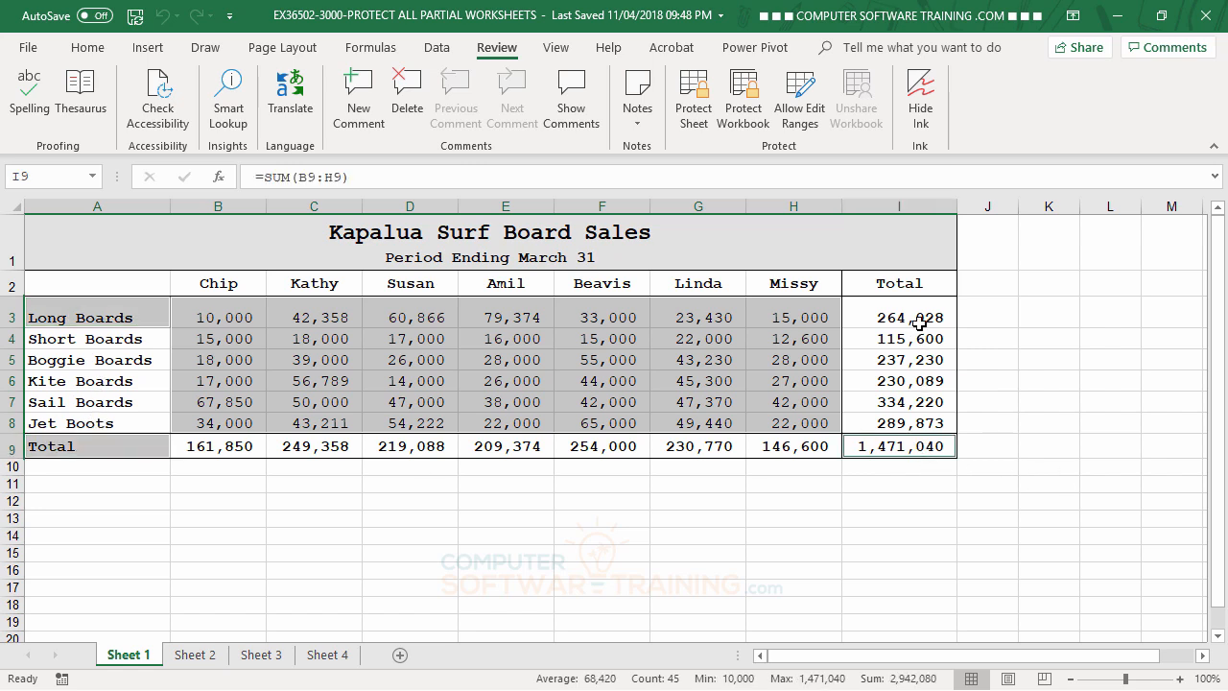
left_click(910, 285, "ctrl")
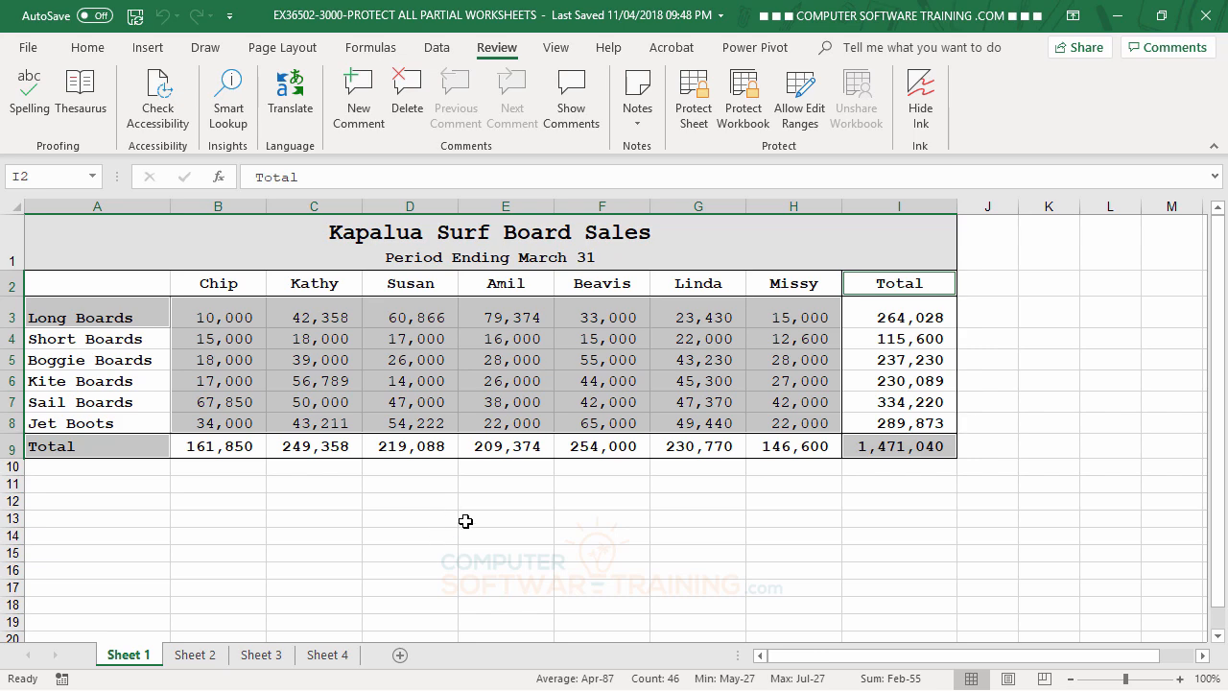
left_click(89, 48)
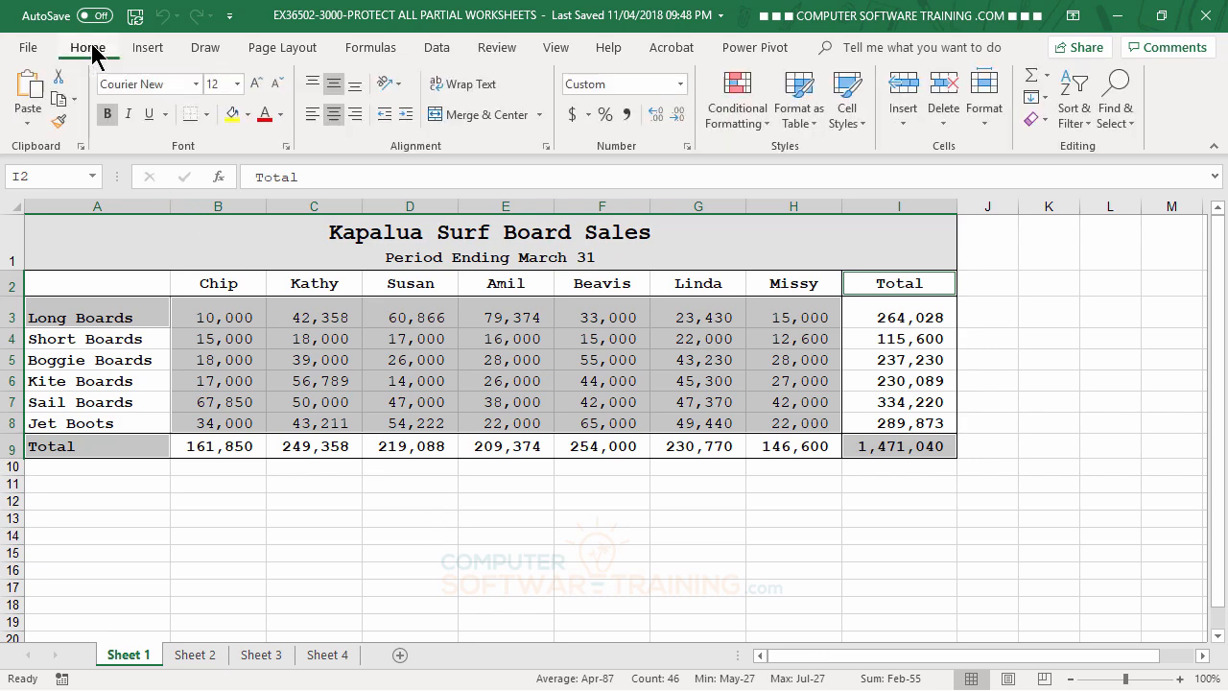
- Clear the Locked option in Format Cells for B3:H8, A3, A9, I9 and I2
left_click(546, 147)
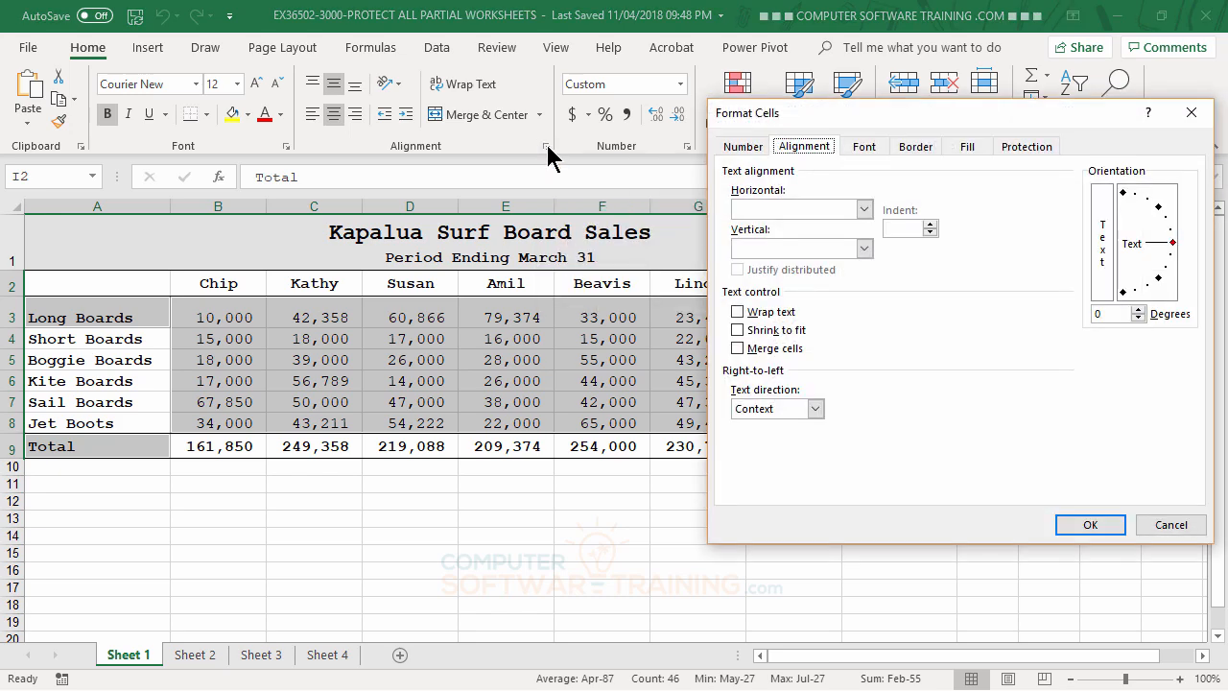
left_click_drag(839, 114, 456, 174)
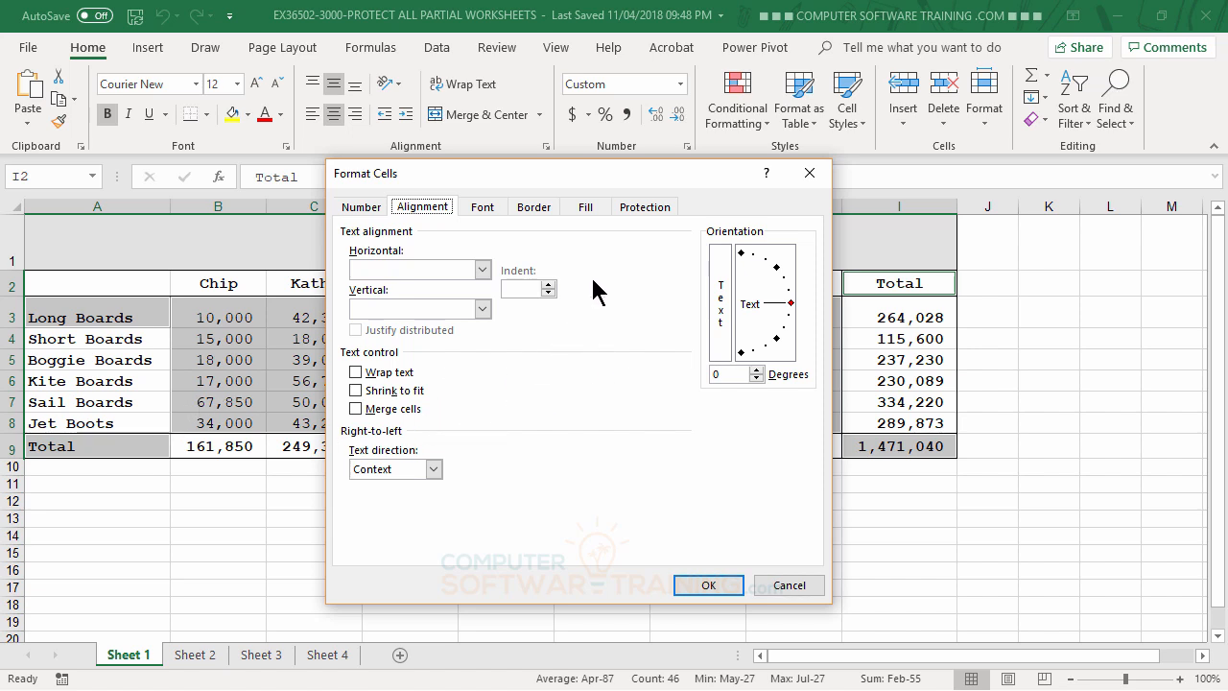
left_click(643, 209)
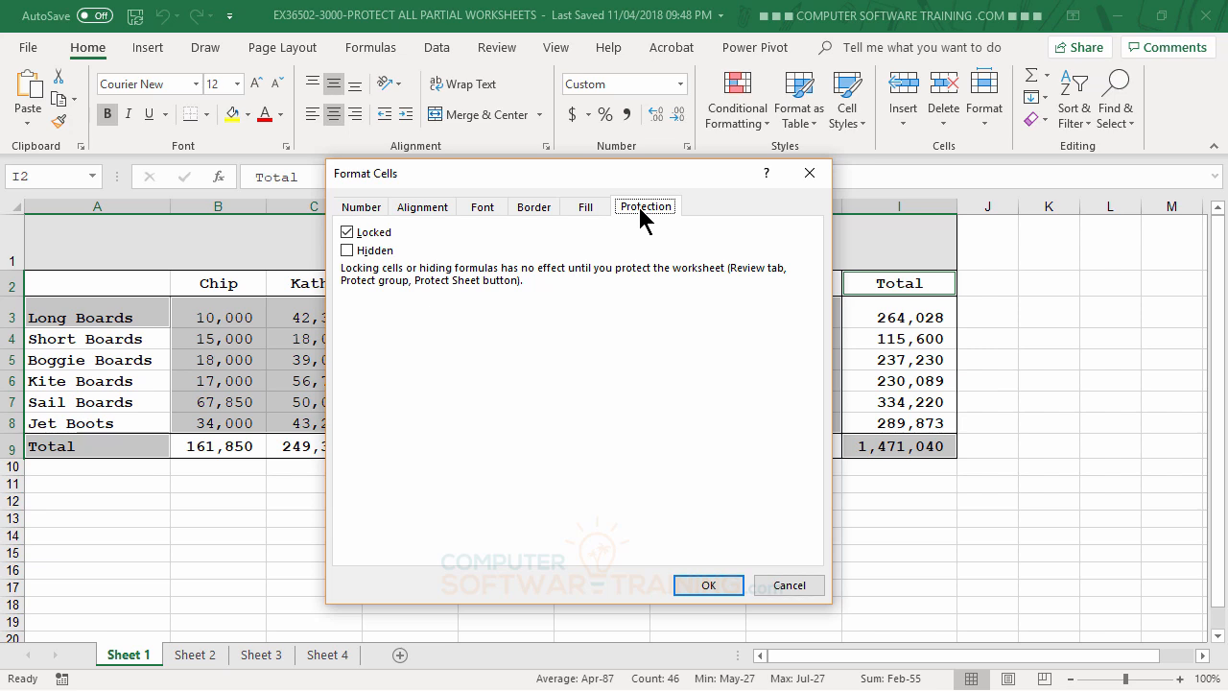
left_click(347, 236)
left_click(706, 584)
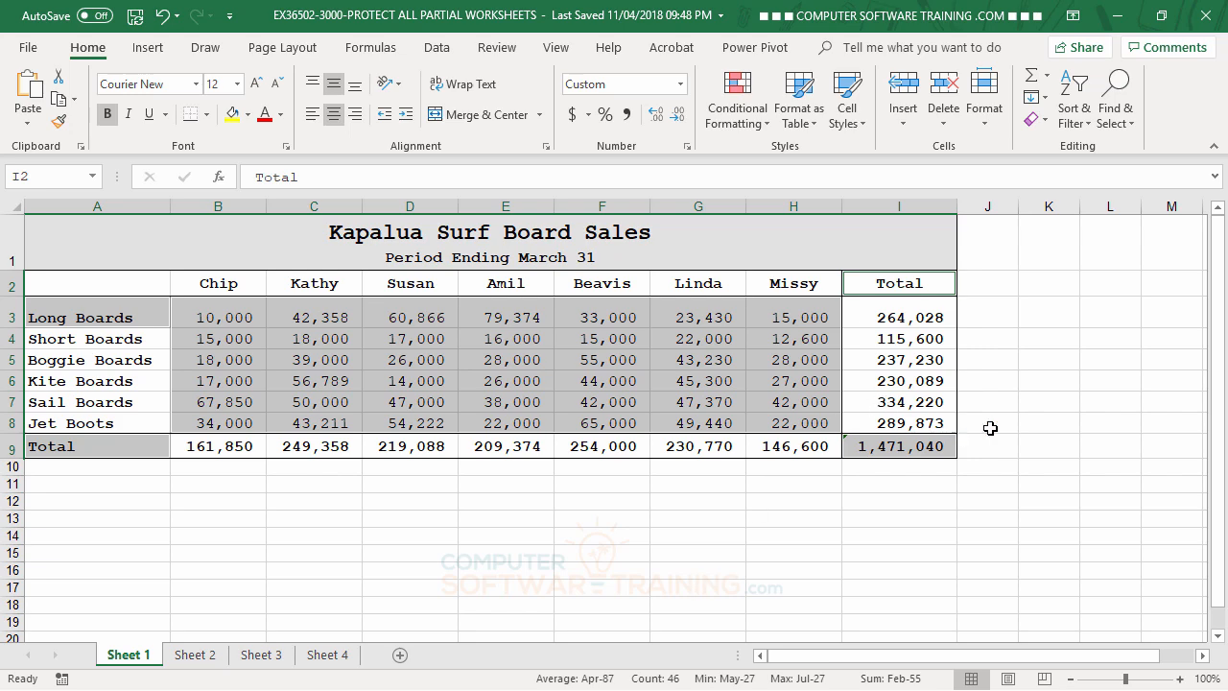
- Protect Sheet 1 with a password, entered and confirmed twice
left_click(509, 53)
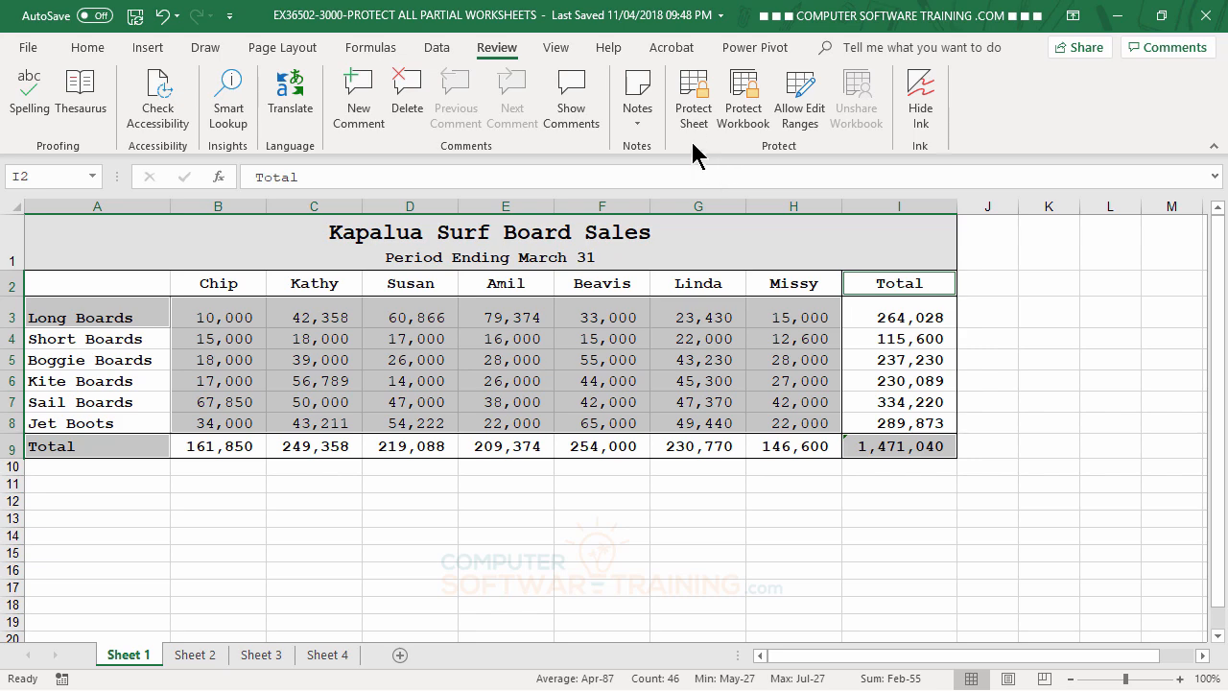
left_click(693, 111)
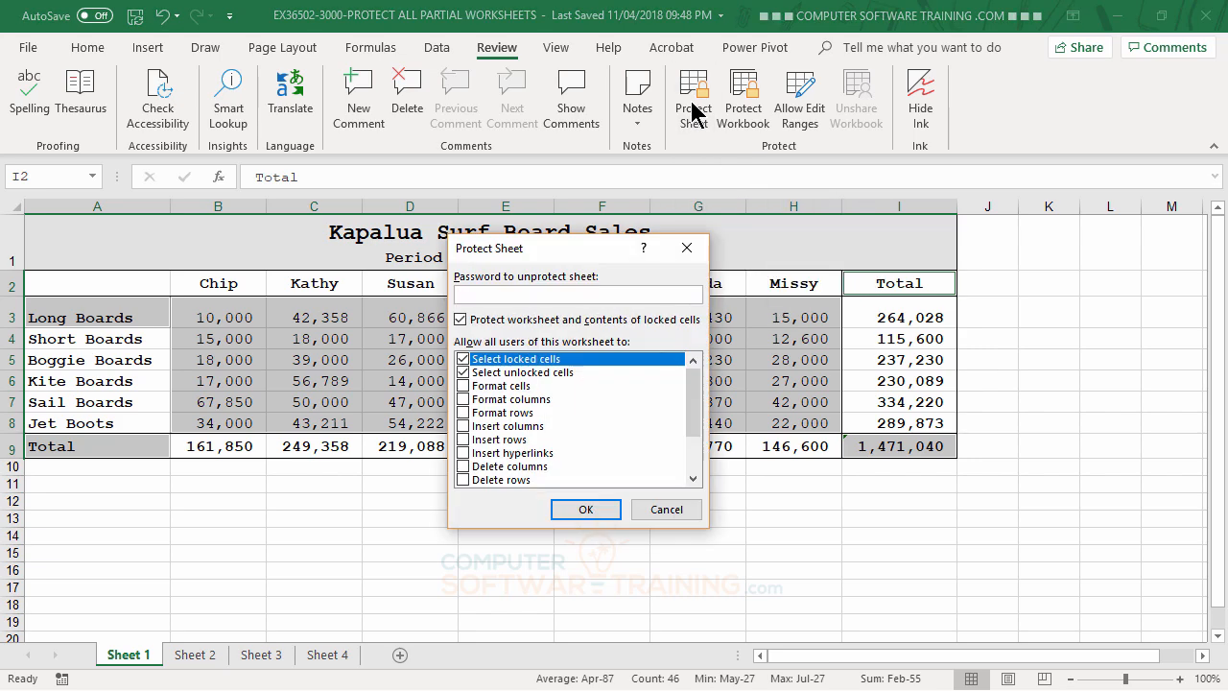
type("abc")
left_click(574, 508)
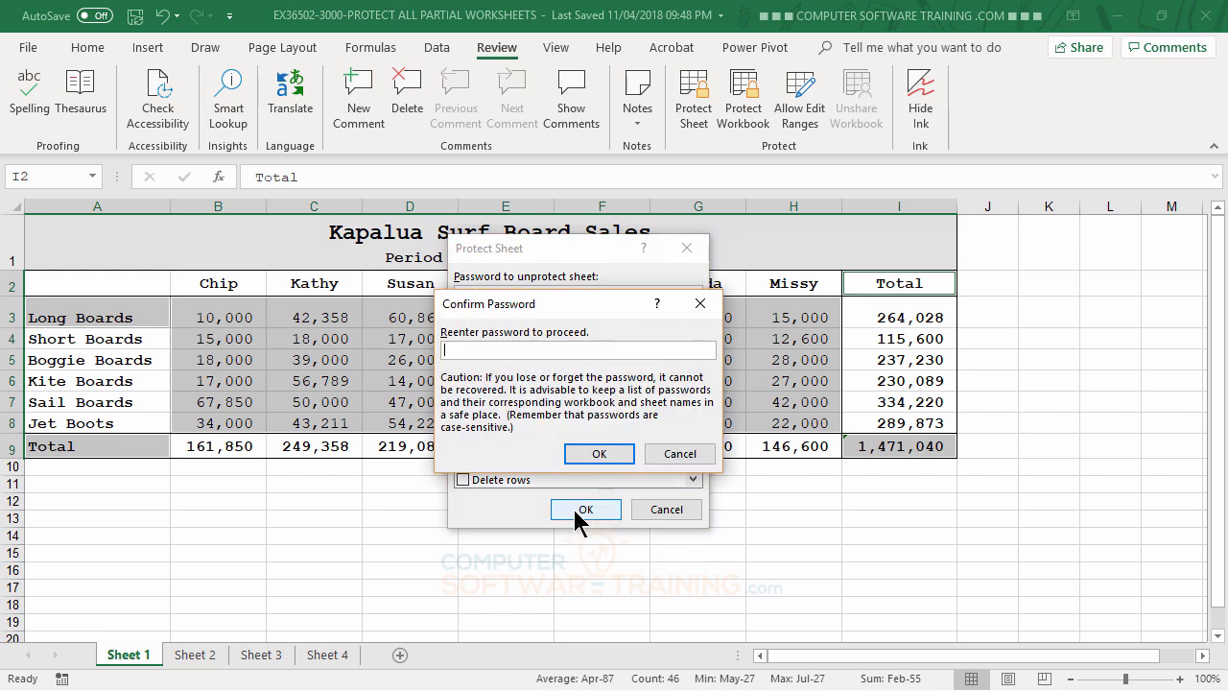
type("abc")
left_click(599, 455)
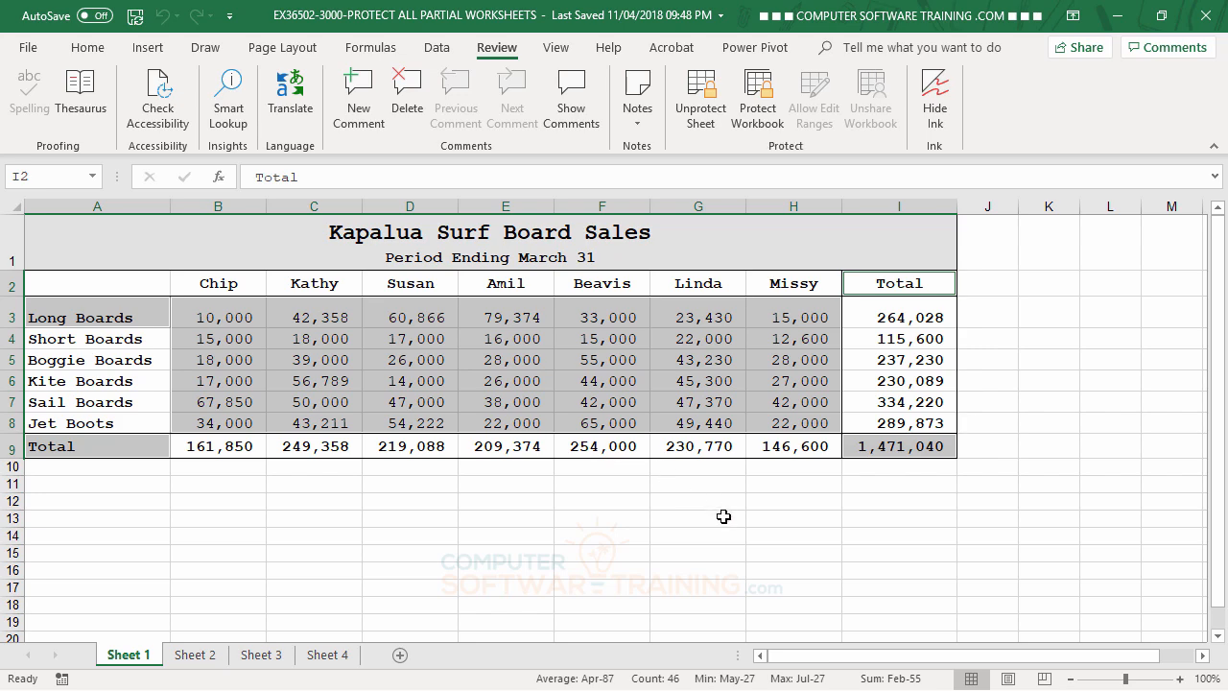
- Overwrite the unlocked row labels in A3 and A9 with test text
left_click(109, 319)
type("dsfsdfsd")
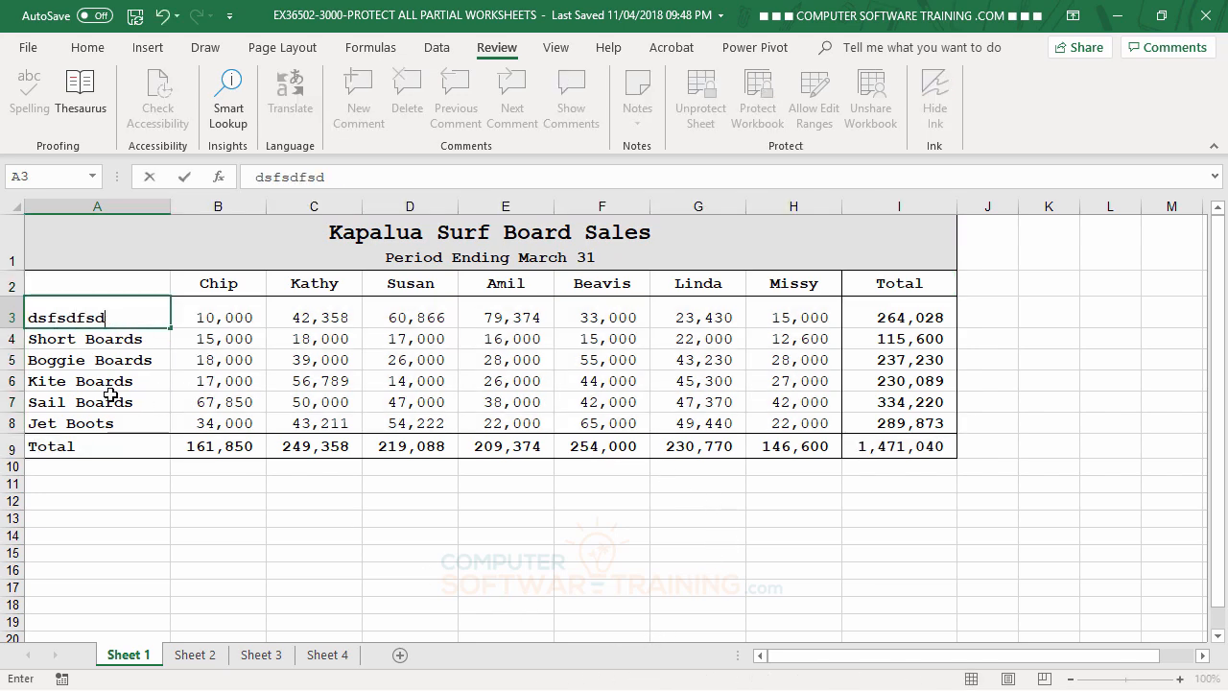
left_click(102, 440)
type("dsfsdfsdf")
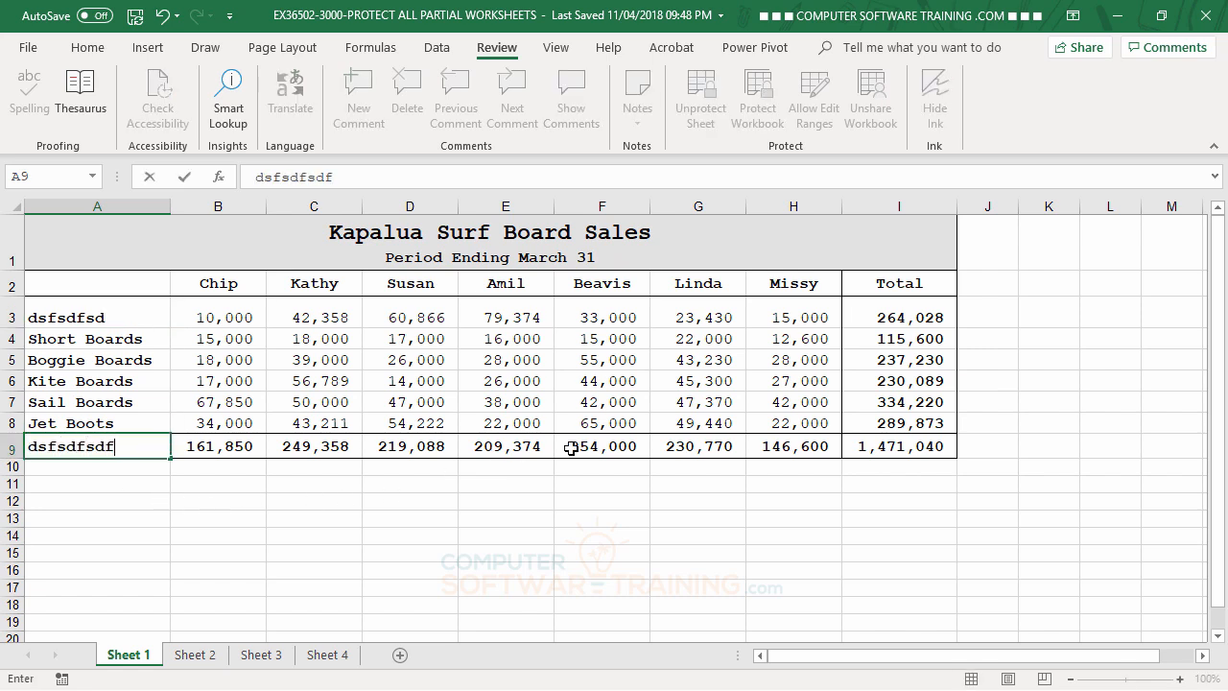
left_click(878, 448)
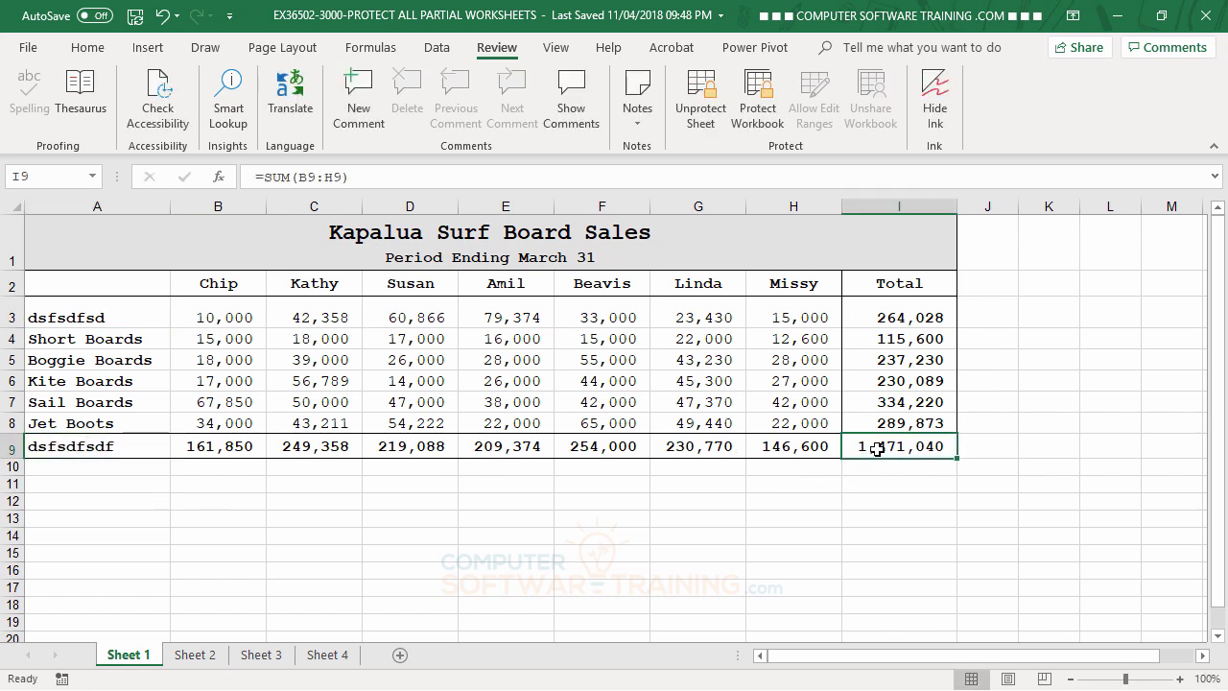
- Try editing the locked Kathy heading in C2 and dismiss the protection warning
left_click(325, 282)
double_click(328, 285)
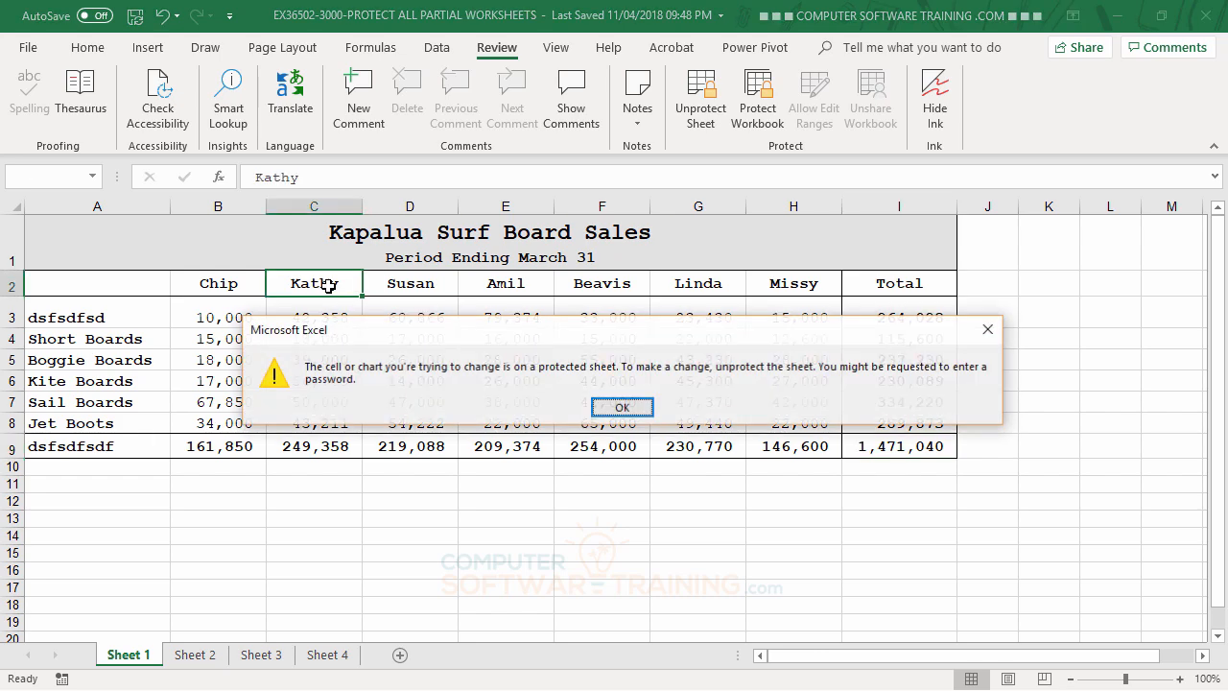
left_click(622, 408)
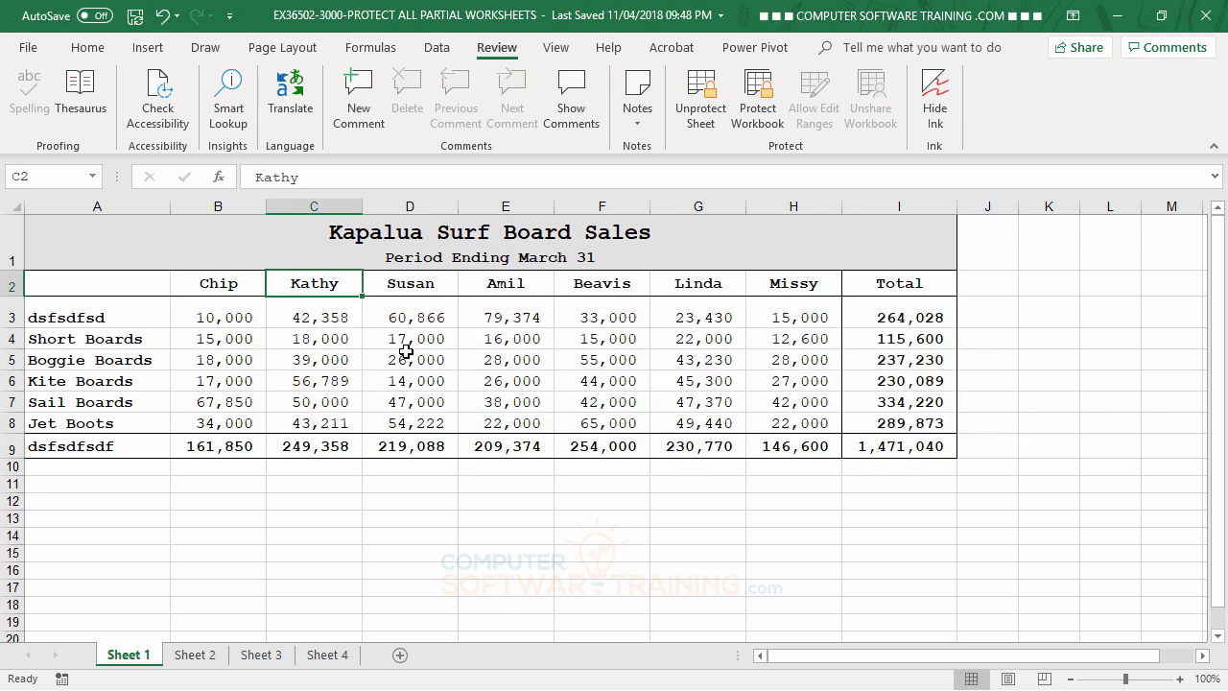
- Enter 34343 as Susan's (D4) and Beavis's (F4) Short Boards sales
left_click(408, 338)
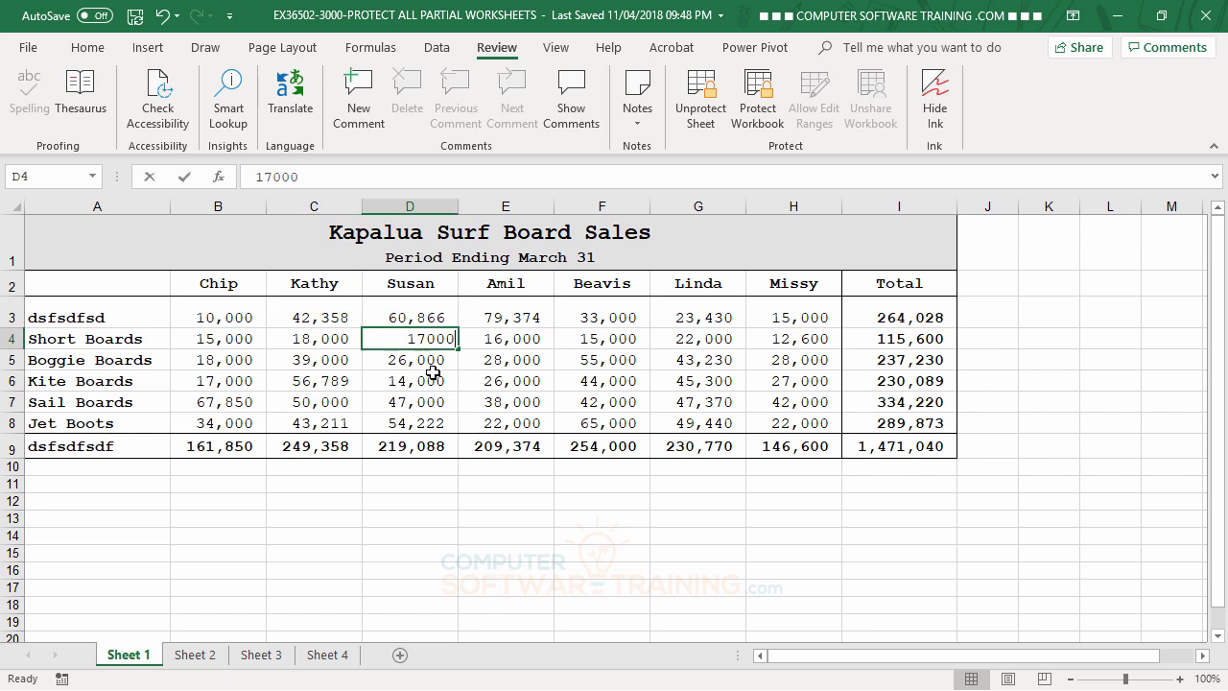
type("34343")
left_click(527, 340)
left_click(634, 340)
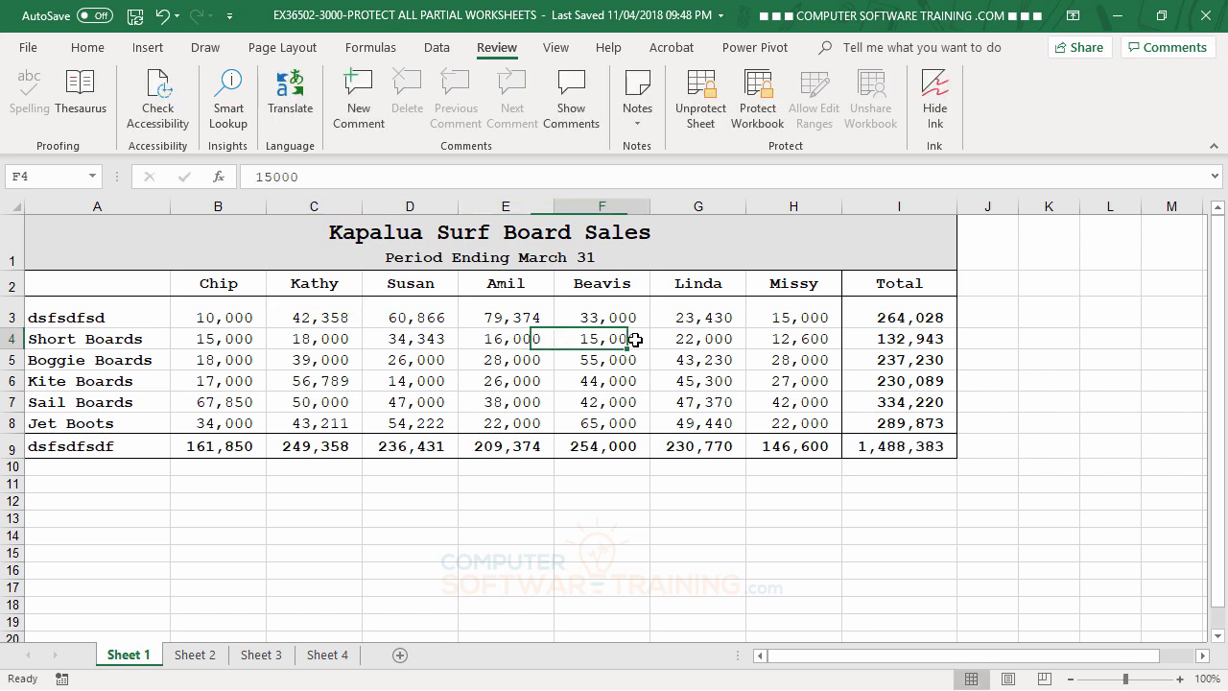
type("34343")
left_click(679, 339)
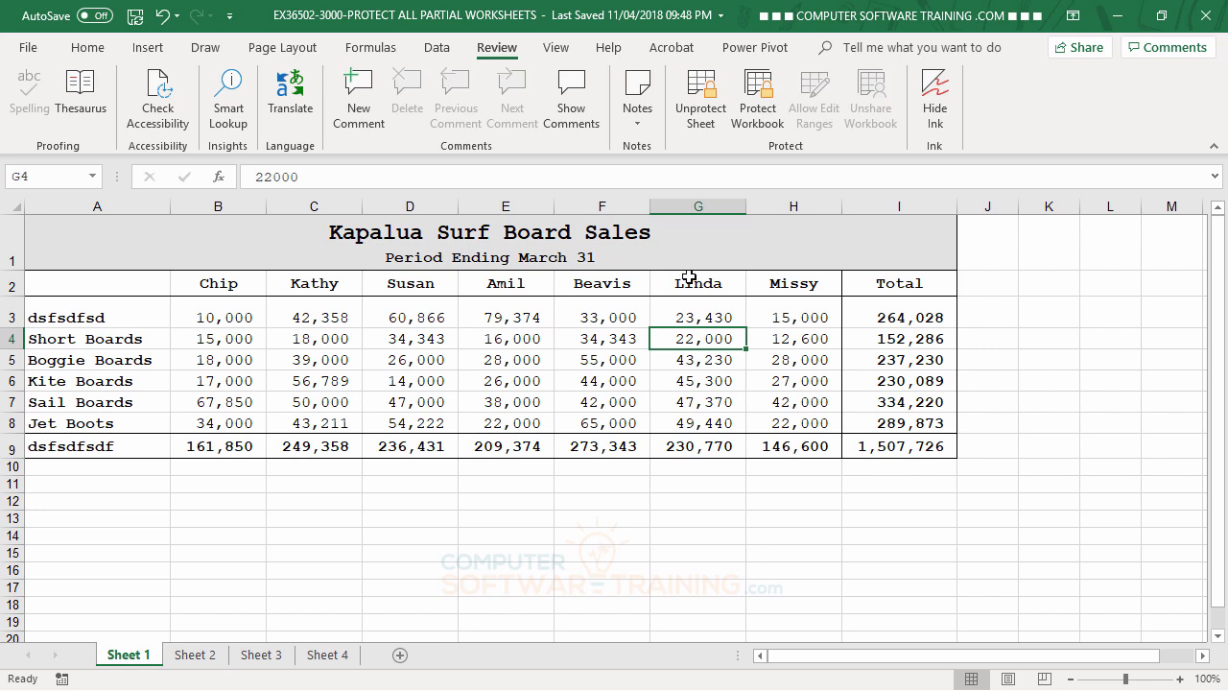
- Unprotect Sheet 1 using the sheet password, then return to cell A1
left_click(700, 120)
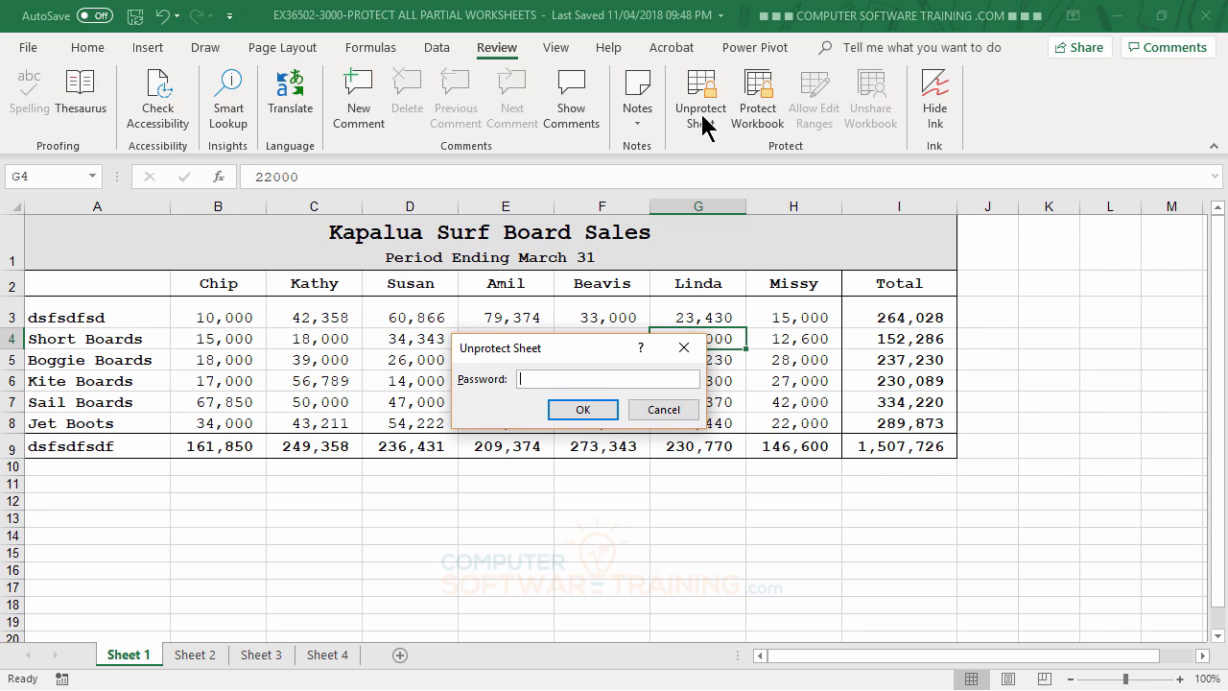
type("123")
left_click(586, 412)
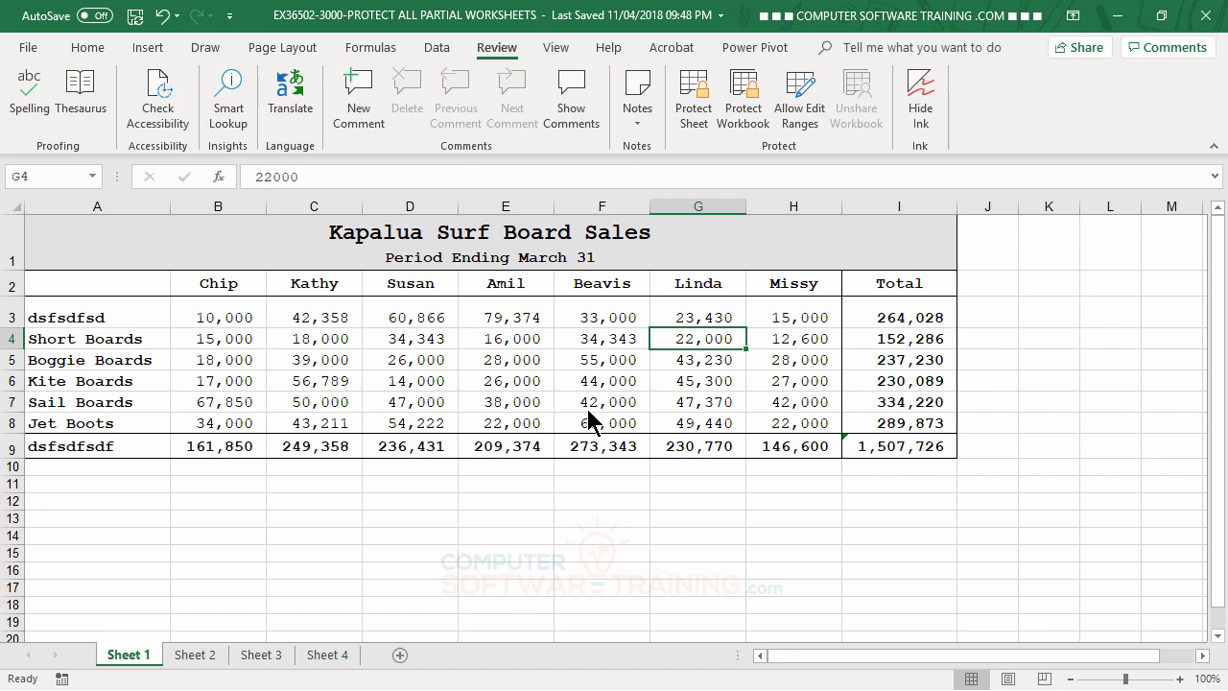
key("ctrl+Home")
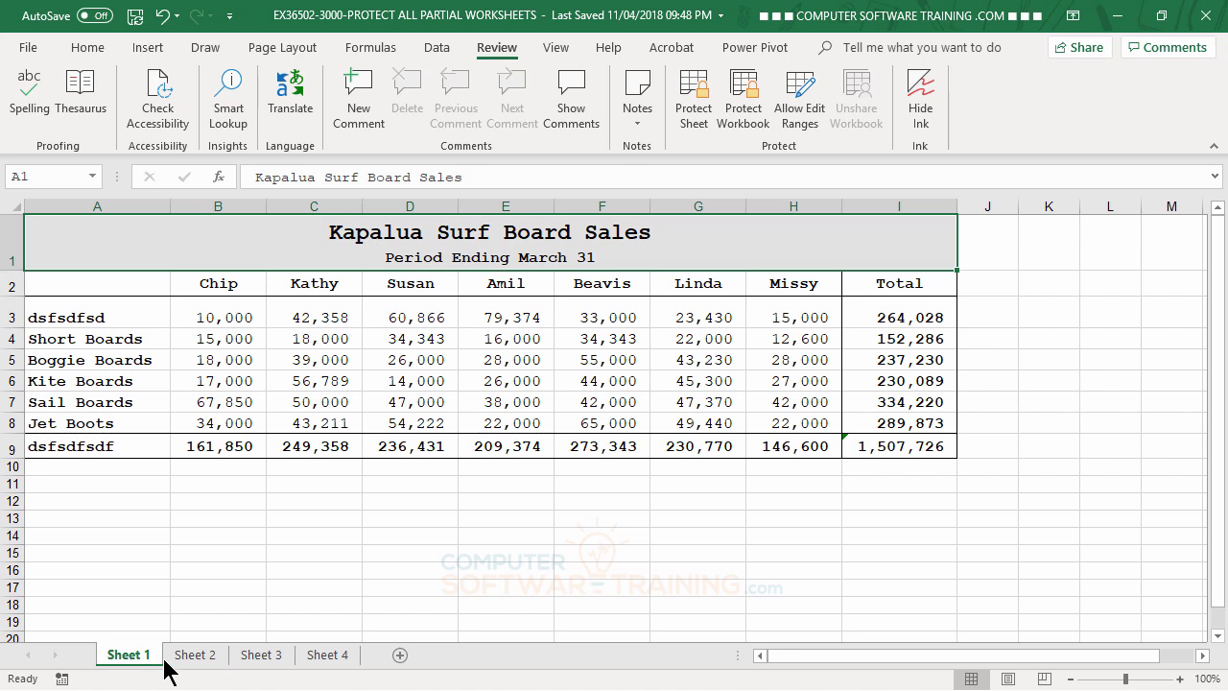
left_click(257, 663, "ctrl")
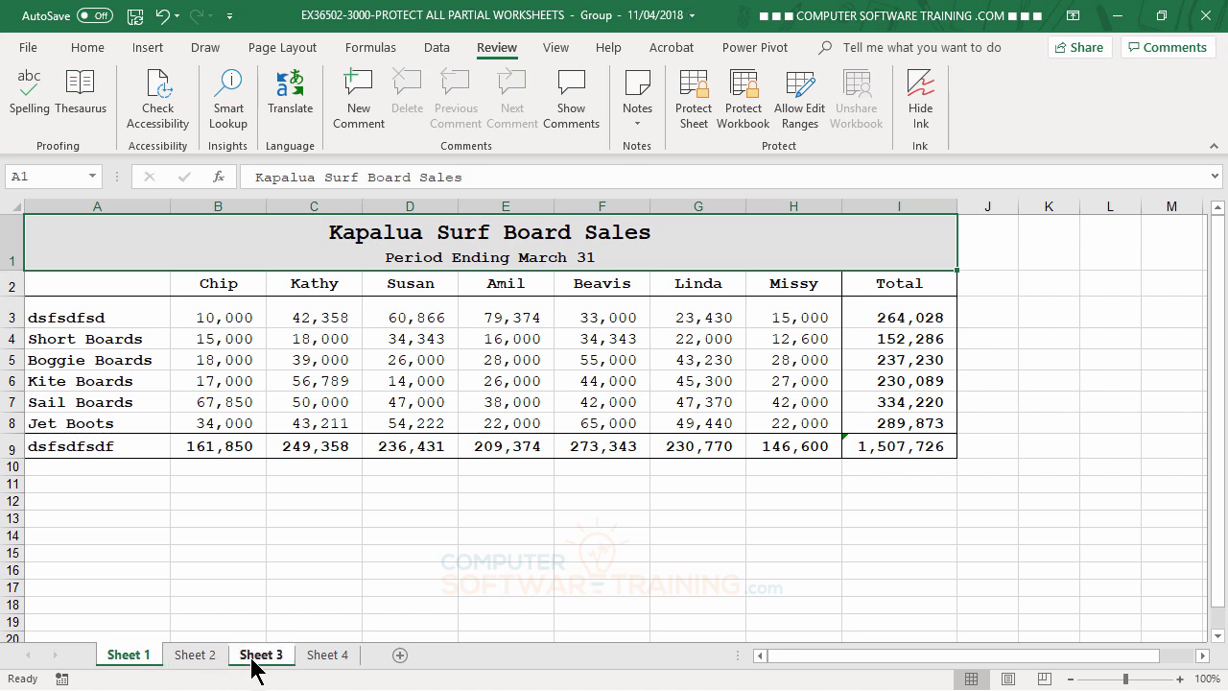
left_click(347, 657, "ctrl")
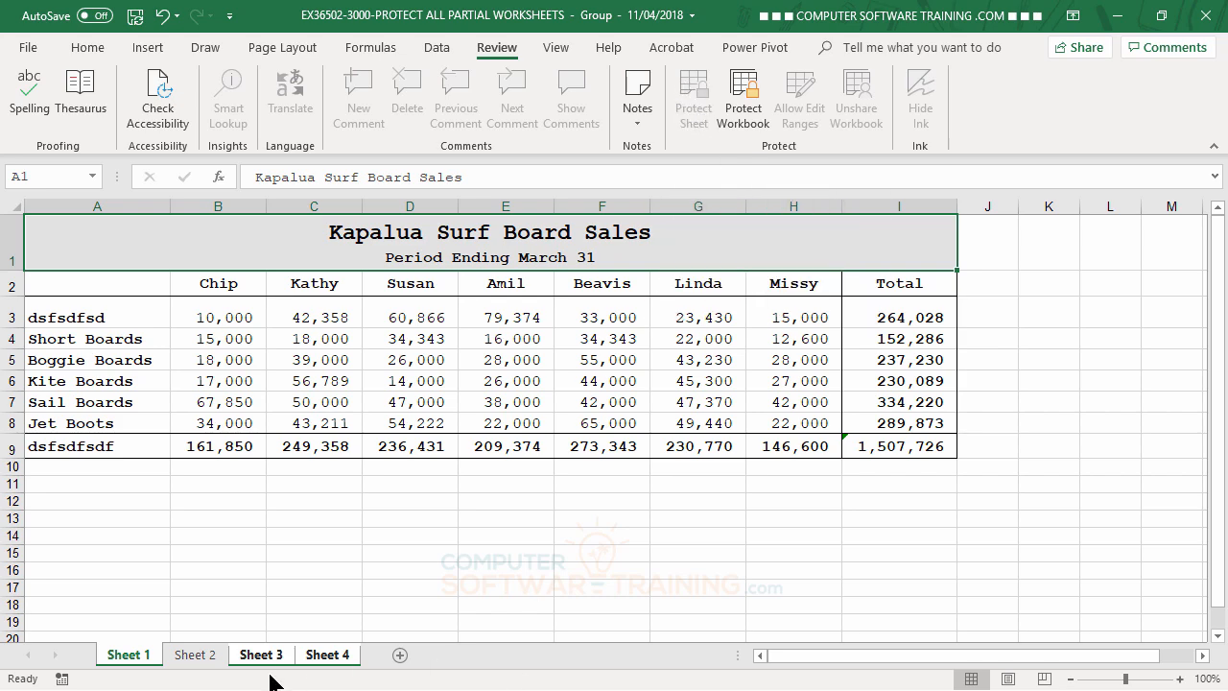
left_click(197, 656)
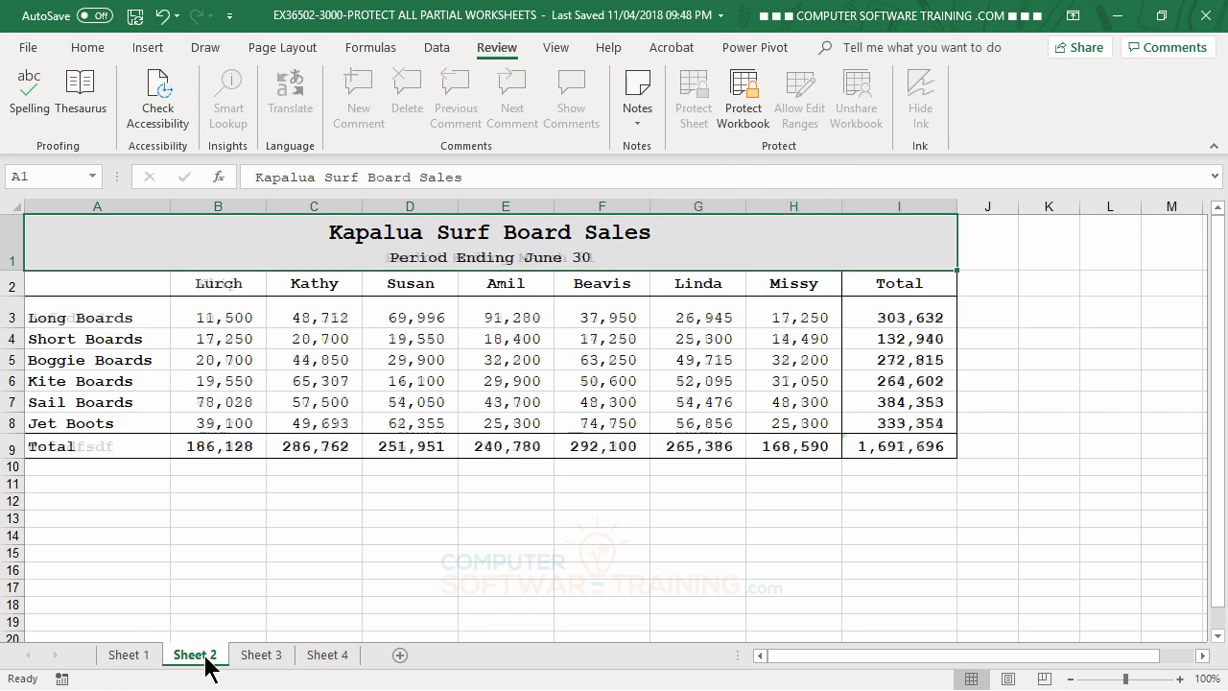
left_click(131, 658)
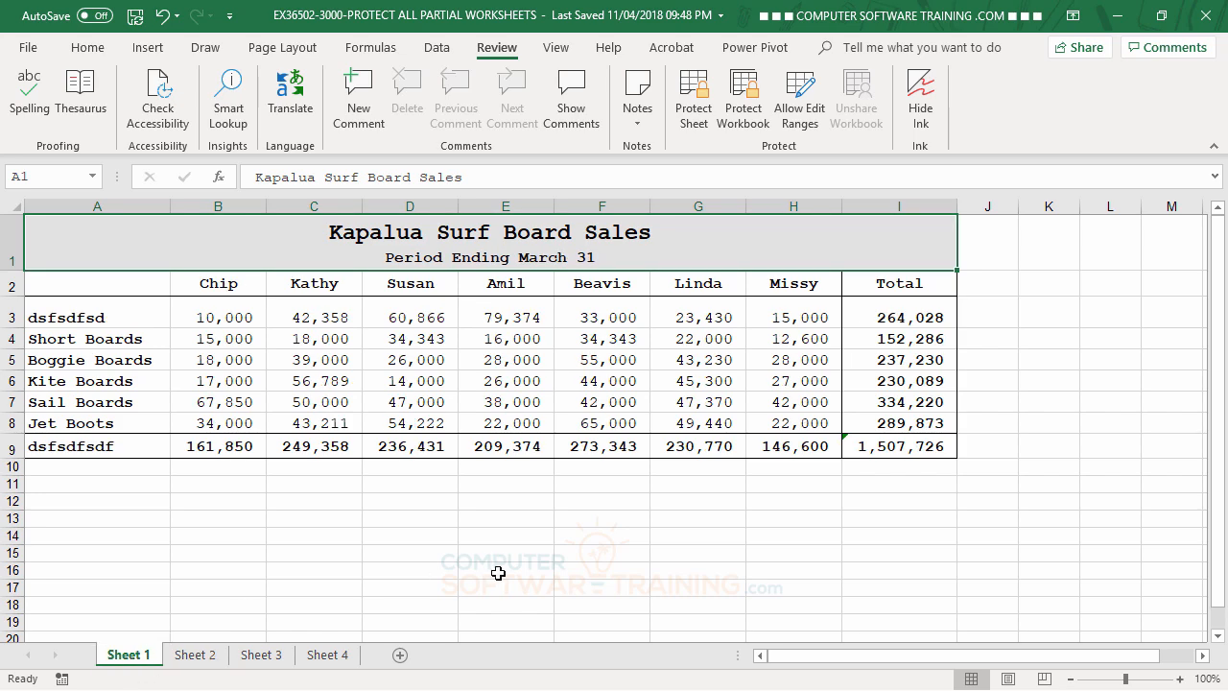